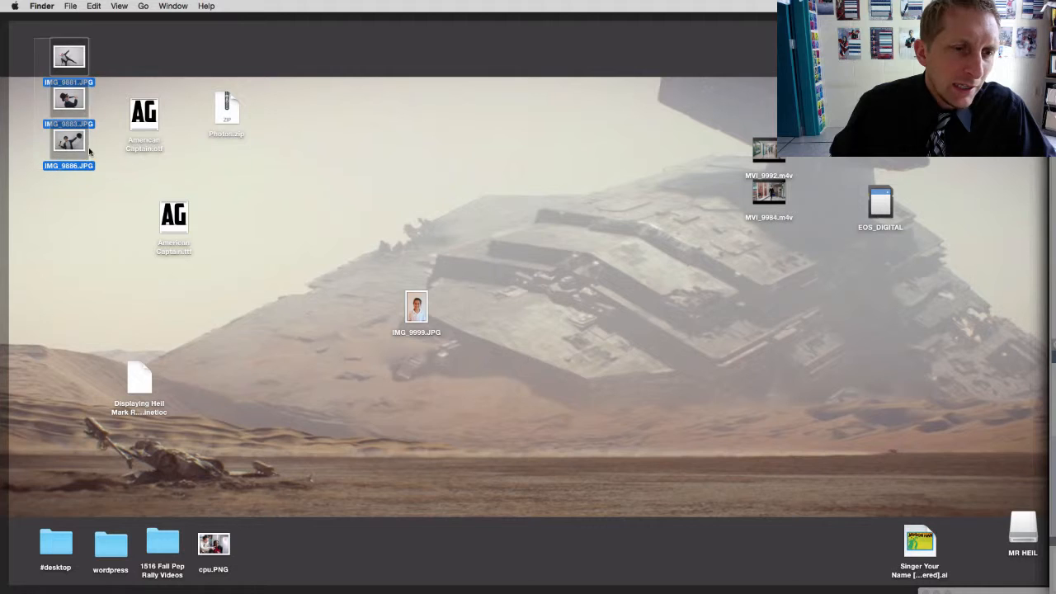
- Open the three selected desktop photos in Picasa and return to the photo library
right_click(66, 55)
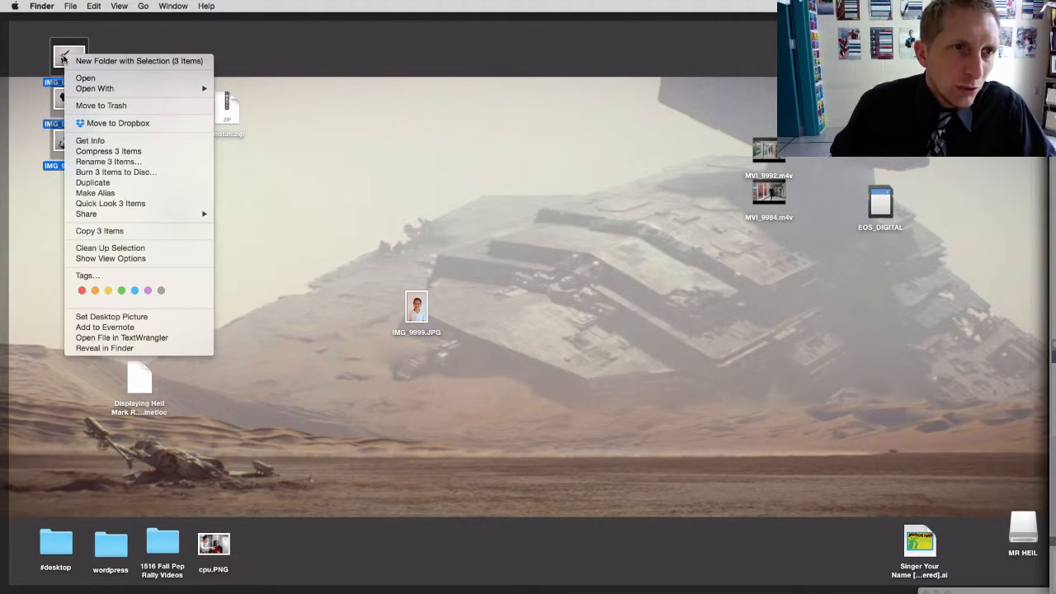
mouse_move(165, 89)
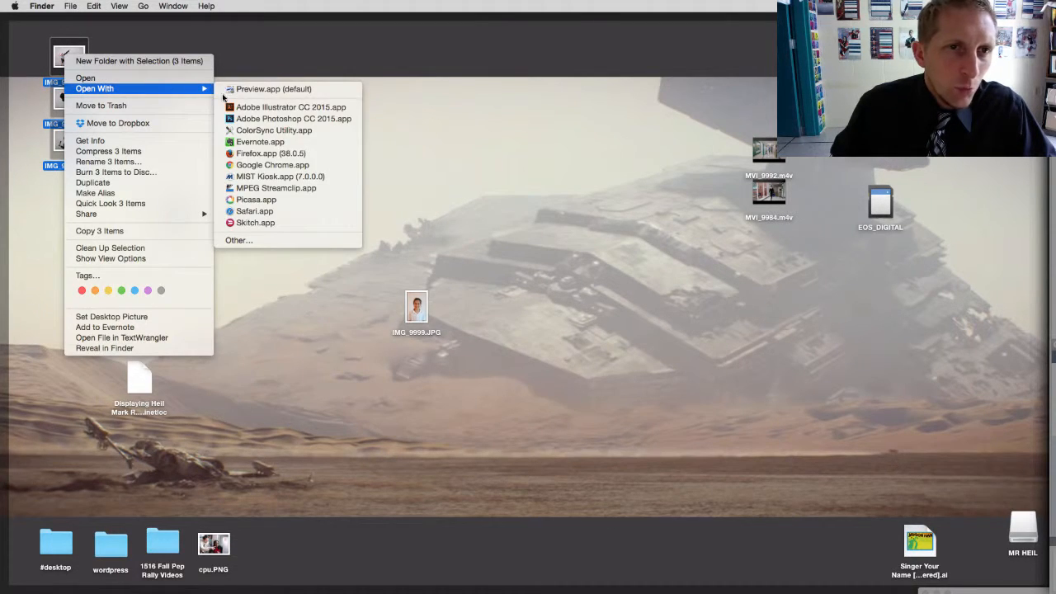
left_click(262, 199)
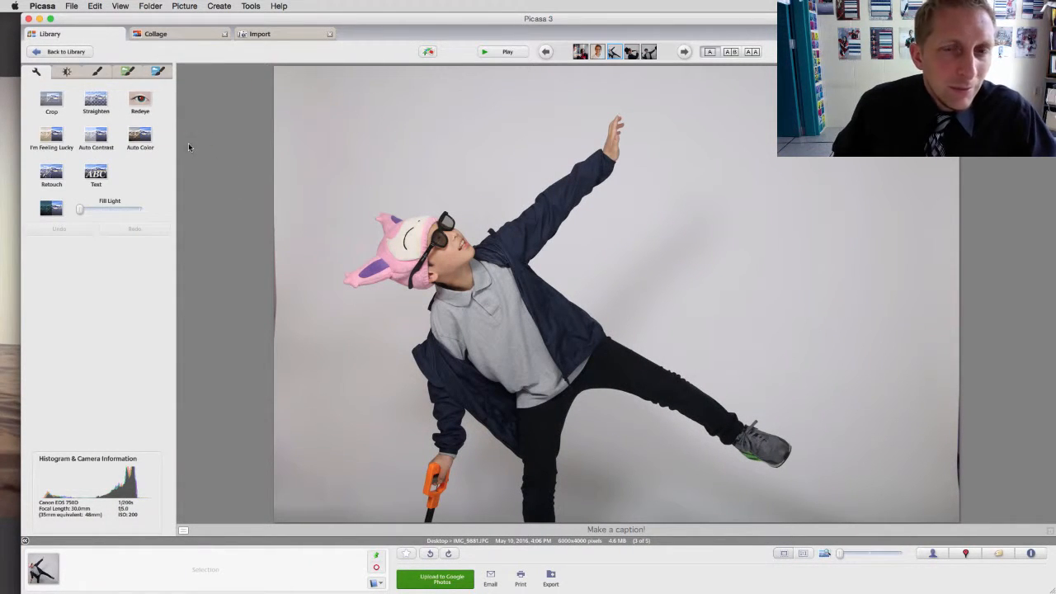
left_click(58, 52)
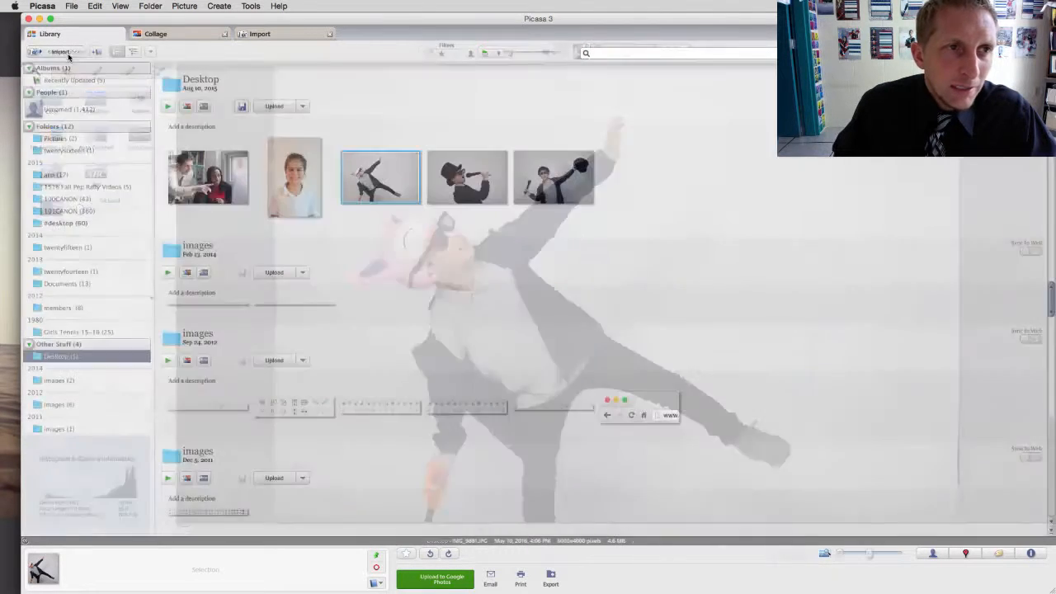
- Open the photo IMG_9883.JPG of the boy in a top hat singing into a microphone for editing
left_click(457, 181)
left_click(515, 186)
left_click(484, 180)
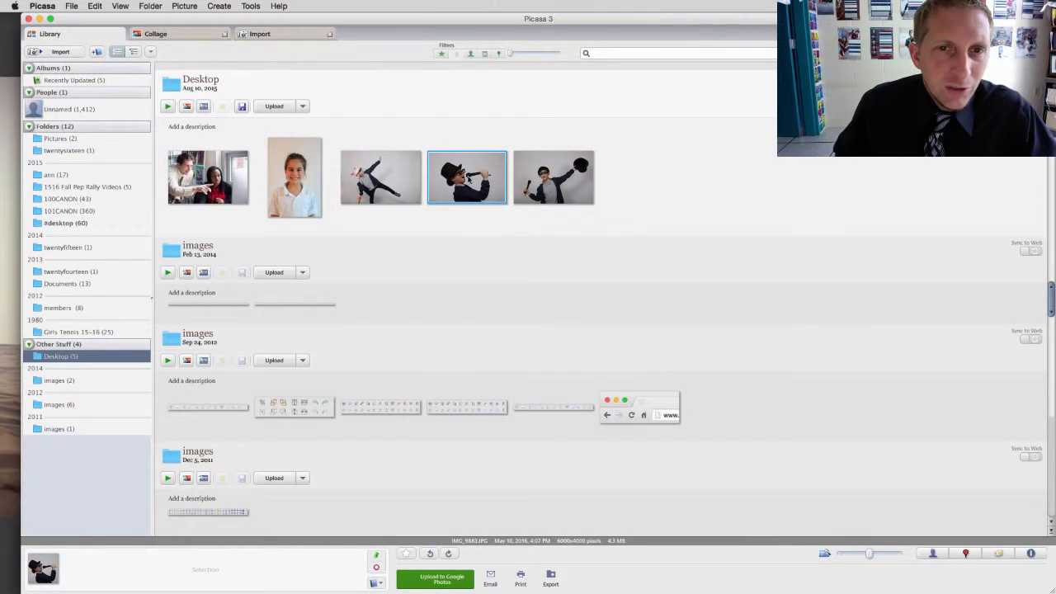
left_click(405, 180)
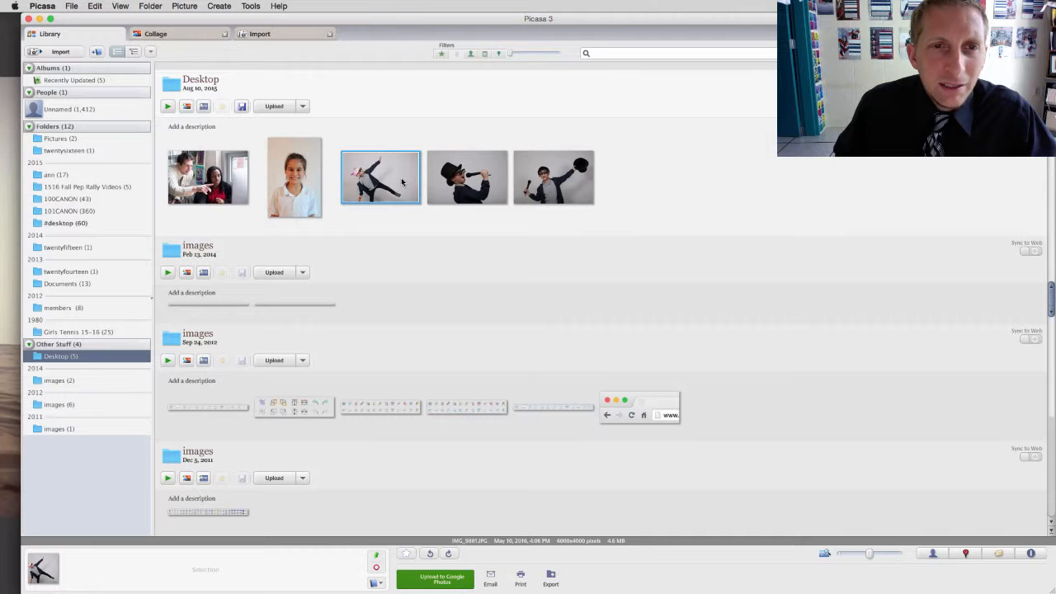
left_click(477, 184)
double_click(465, 187)
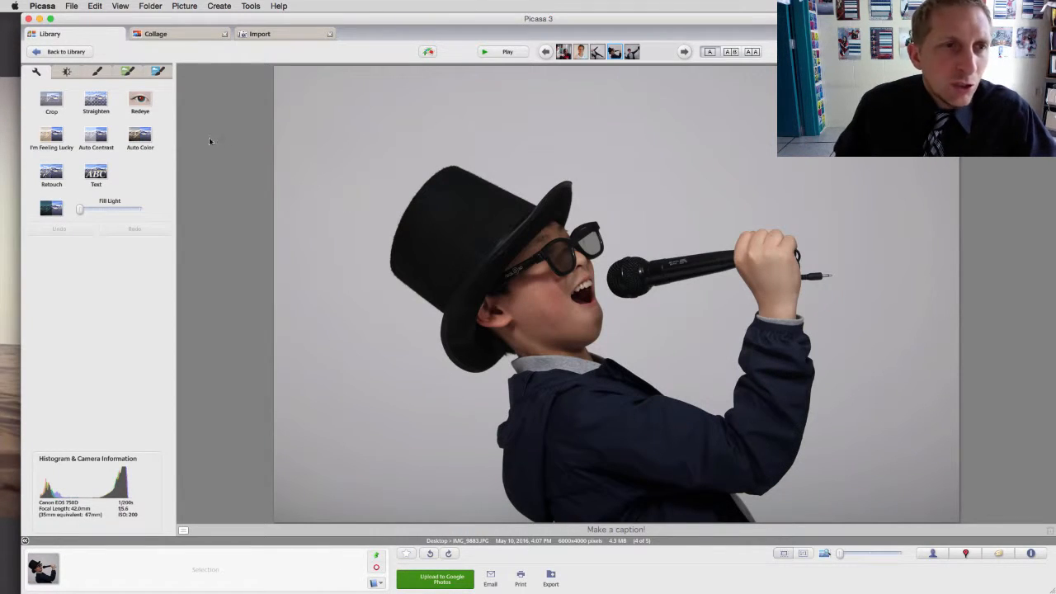
- Try the I'm Feeling Lucky fix on the top-hat photo and undo it
left_click(59, 140)
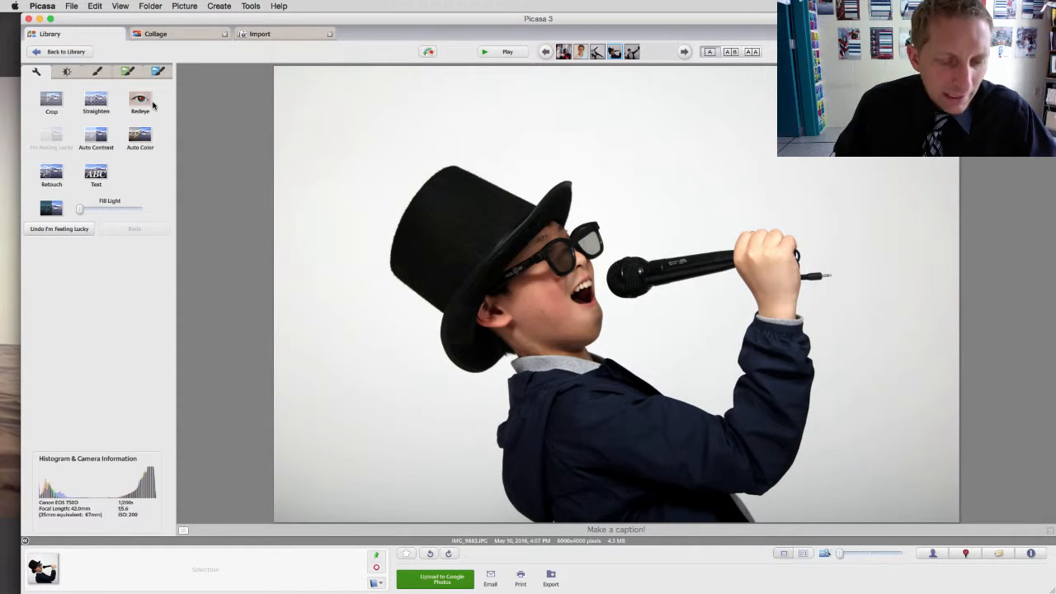
key("super+z")
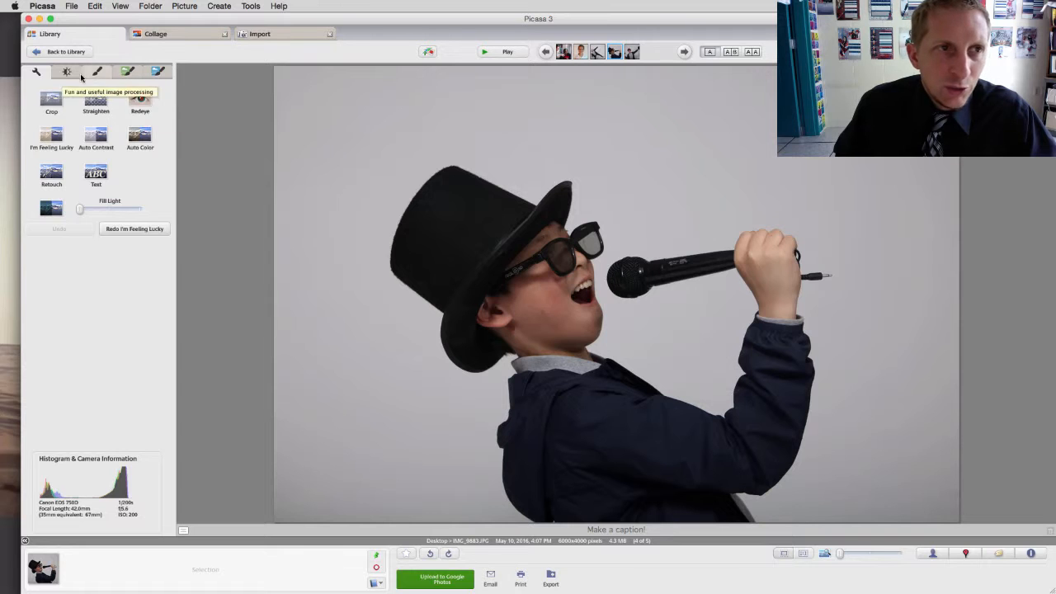
- Try tuning the photo with more fill light and highlights and a slightly warmer color temperature, and undo the tuning
left_click(71, 76)
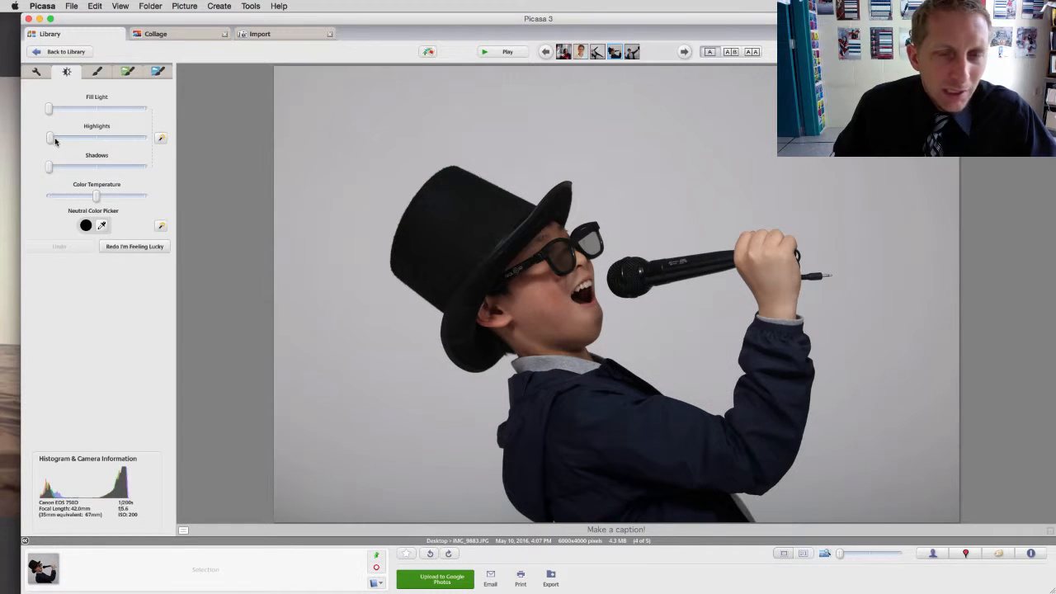
left_click_drag(55, 141, 29, 167)
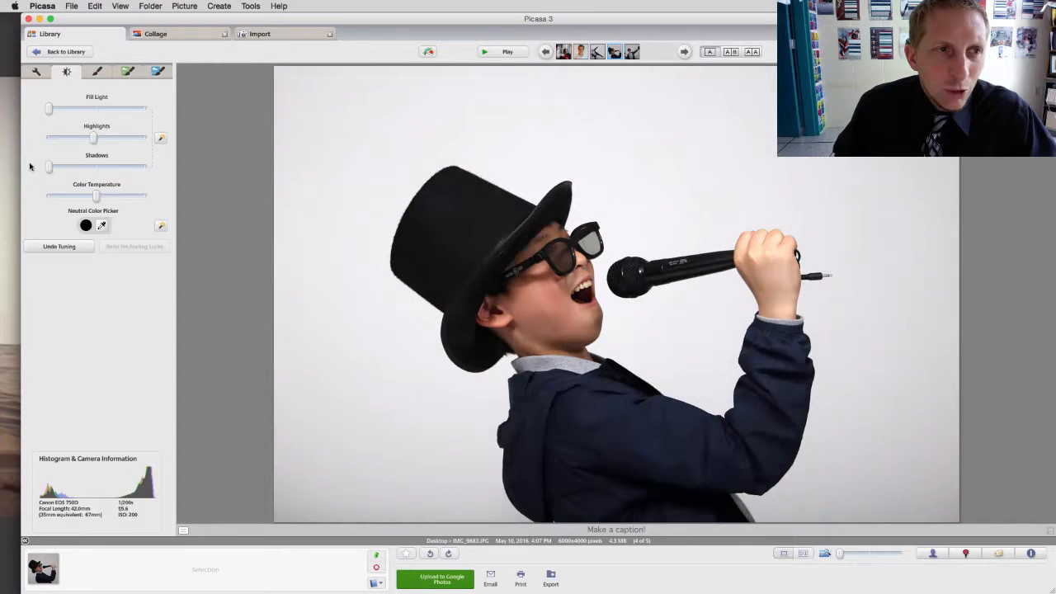
left_click_drag(47, 116, 77, 138)
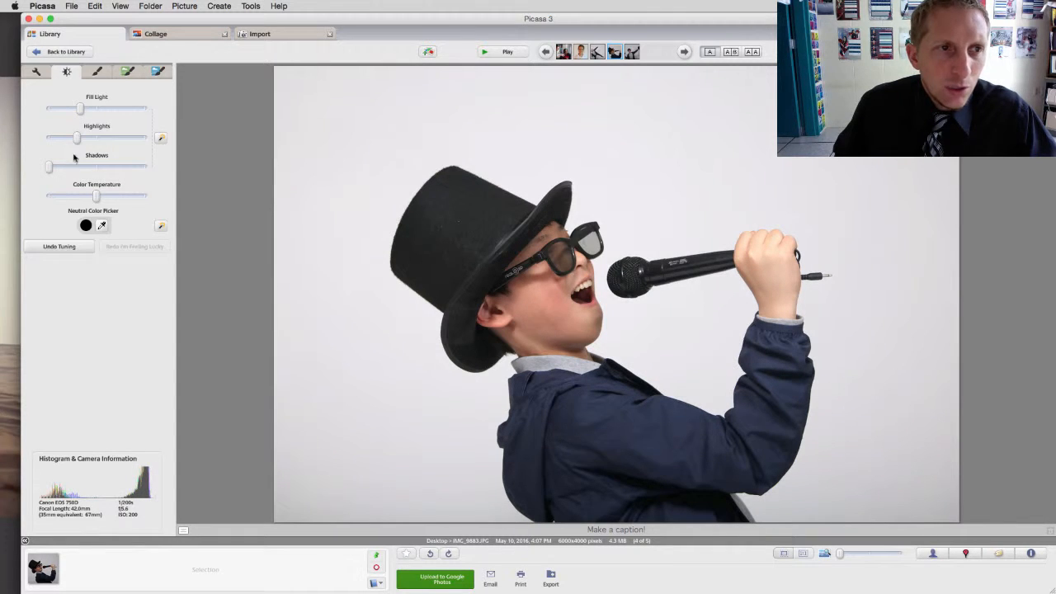
left_click_drag(98, 197, 101, 197)
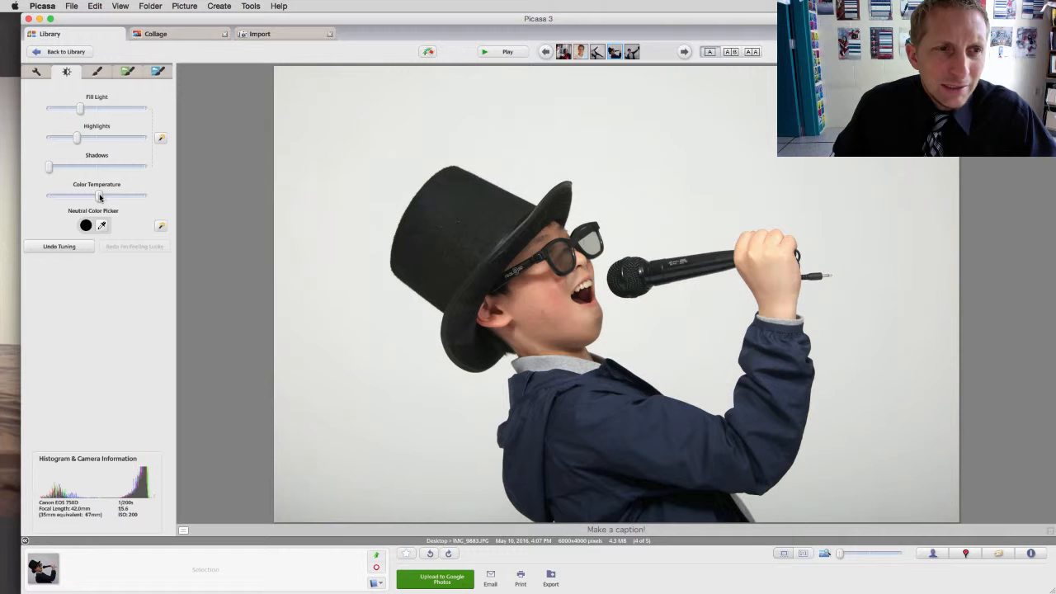
key("super+z")
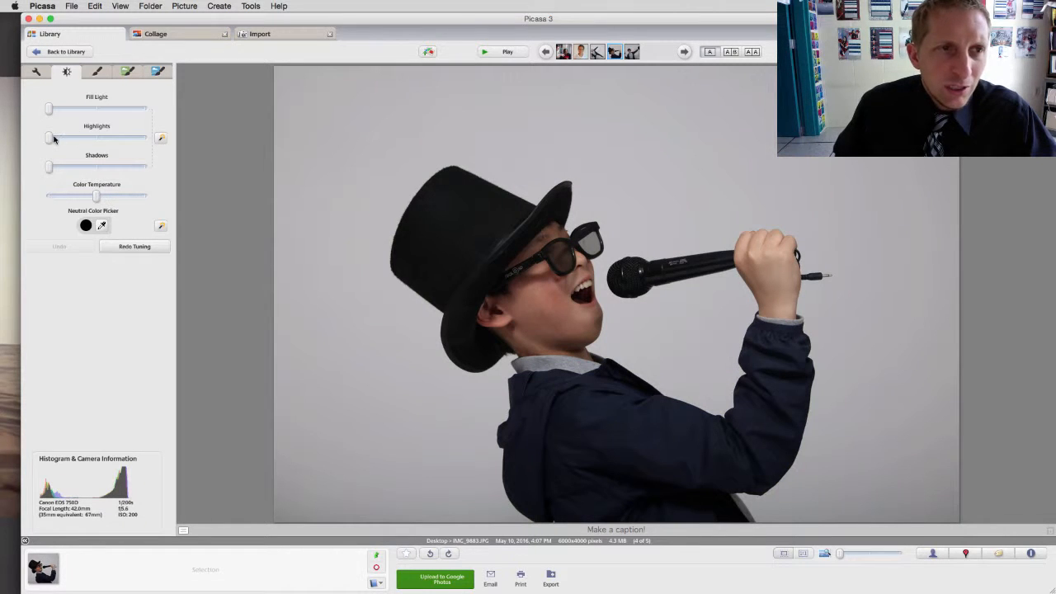
- Raise the top-hat photo's fill light to about one fifth and its highlights to a little under half
left_click_drag(49, 110, 90, 140)
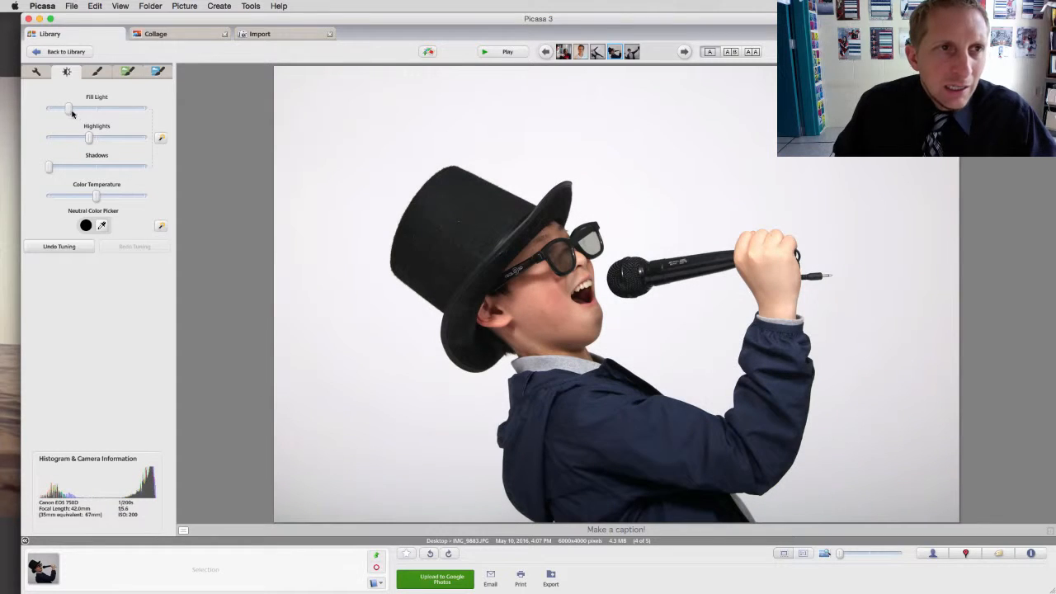
- Browse the image effects, preview the Polaroid effect, cancel it and return to the commonly needed fixes
left_click(96, 74)
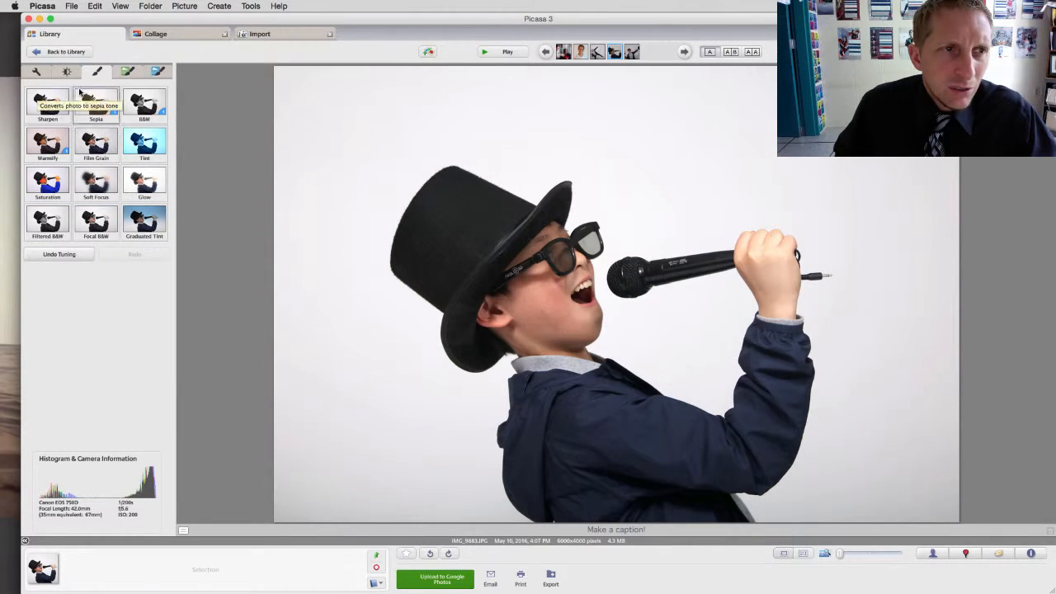
left_click(127, 72)
left_click(157, 72)
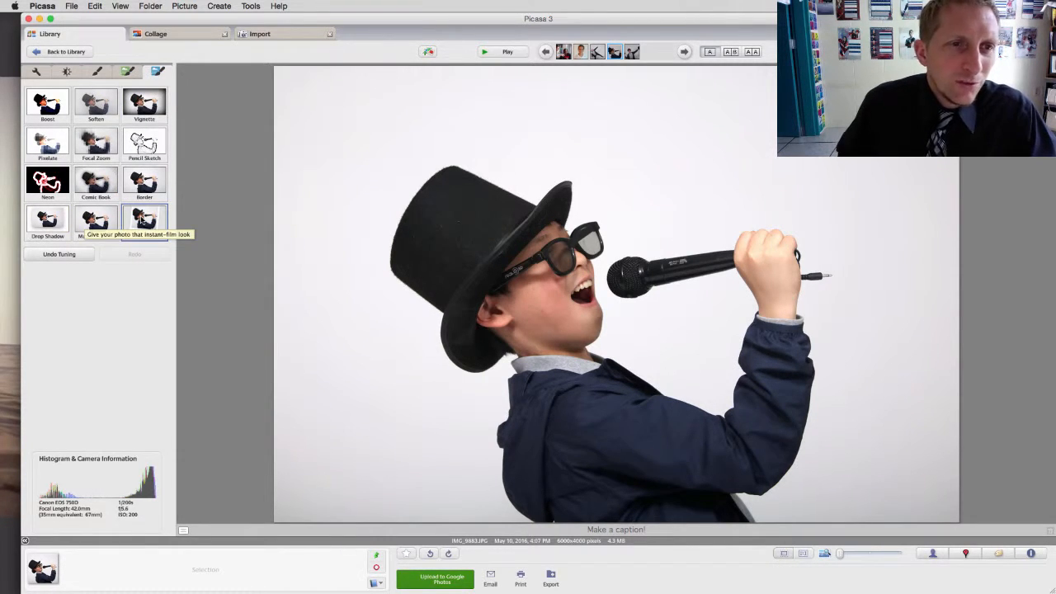
left_click(145, 220)
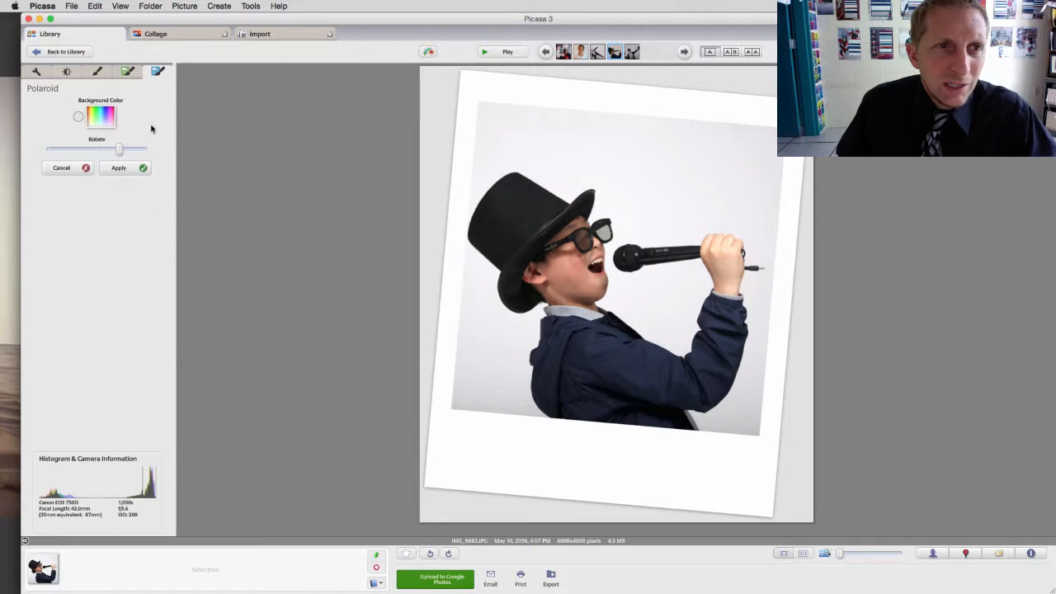
left_click(86, 168)
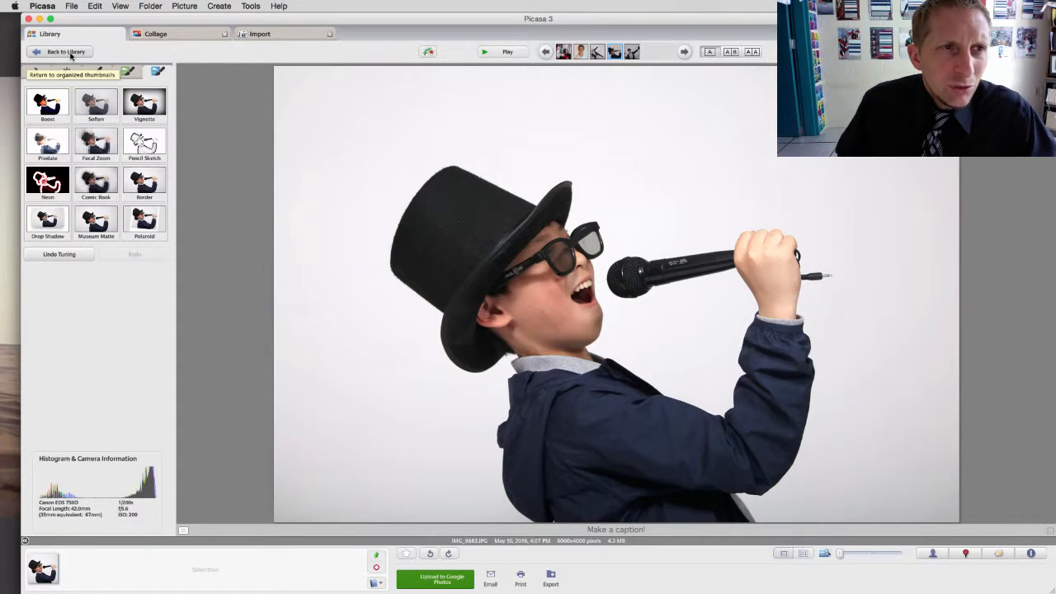
left_click(37, 71)
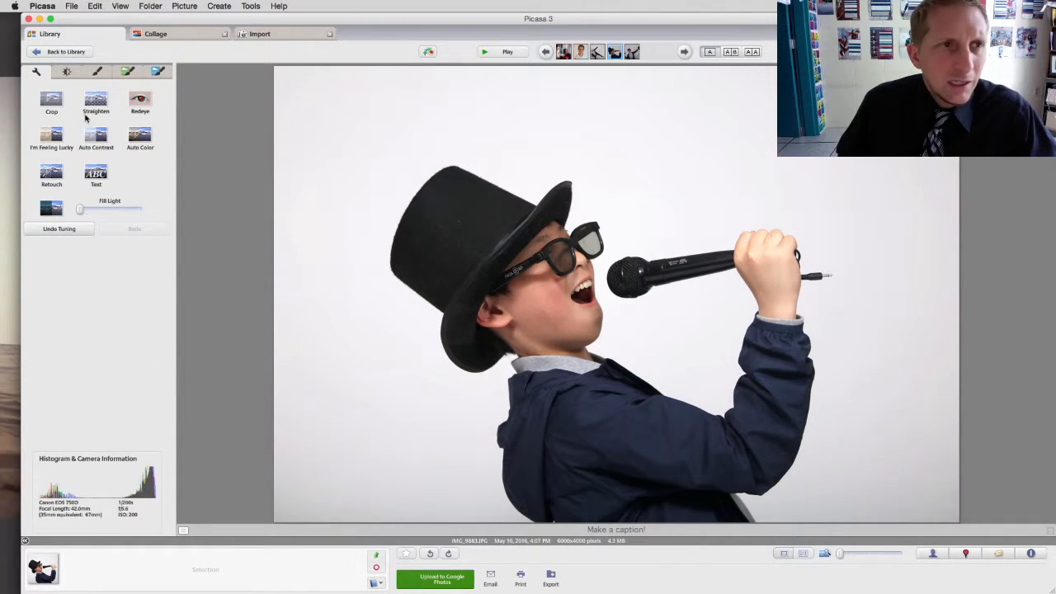
- Open the leaning-pose photo IMG_9881.JPG and raise its fill light and highlights to about a quarter each
left_click(55, 51)
double_click(385, 183)
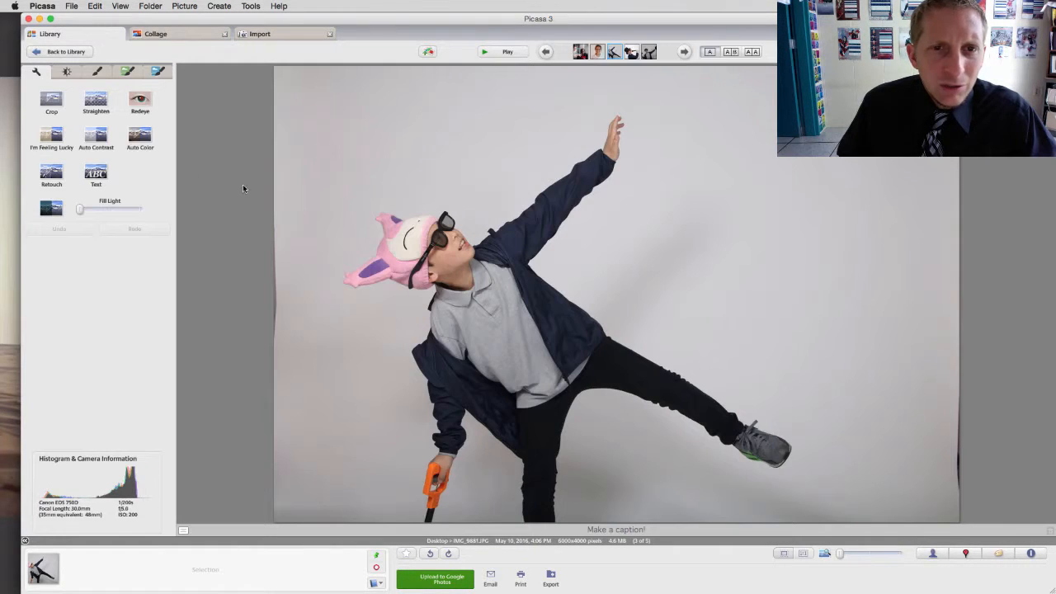
left_click(66, 73)
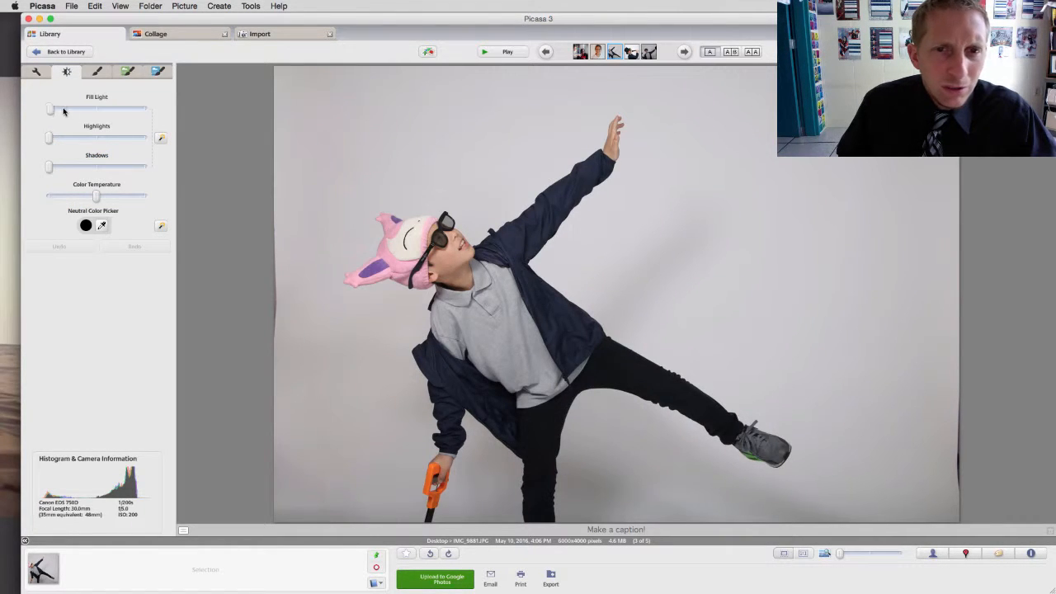
left_click_drag(51, 109, 68, 138)
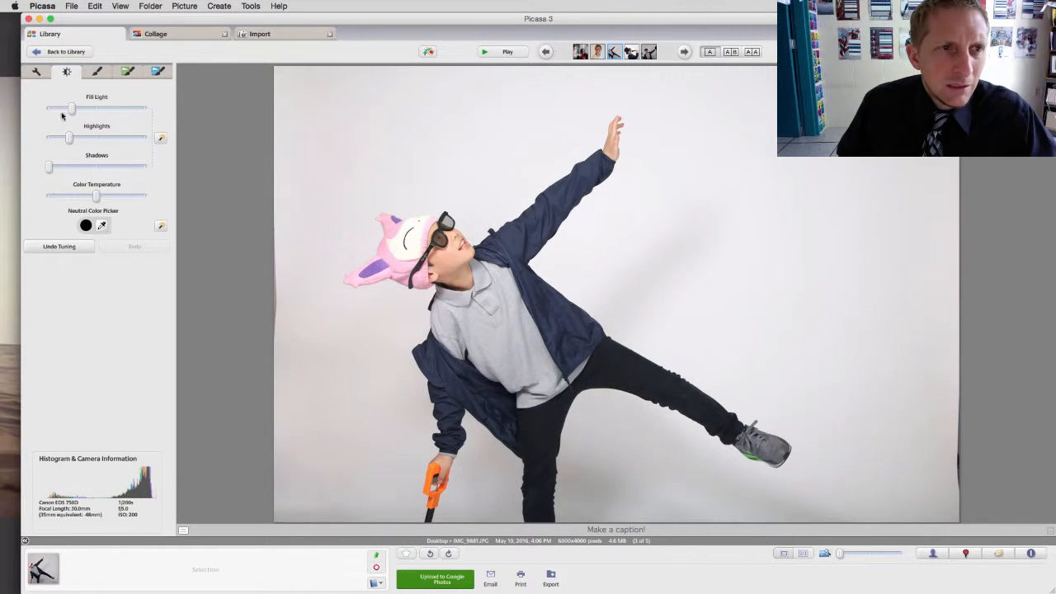
- Open the photo IMG_9886.JPG and raise its fill light to about a third and highlights to about two fifths
left_click(40, 53)
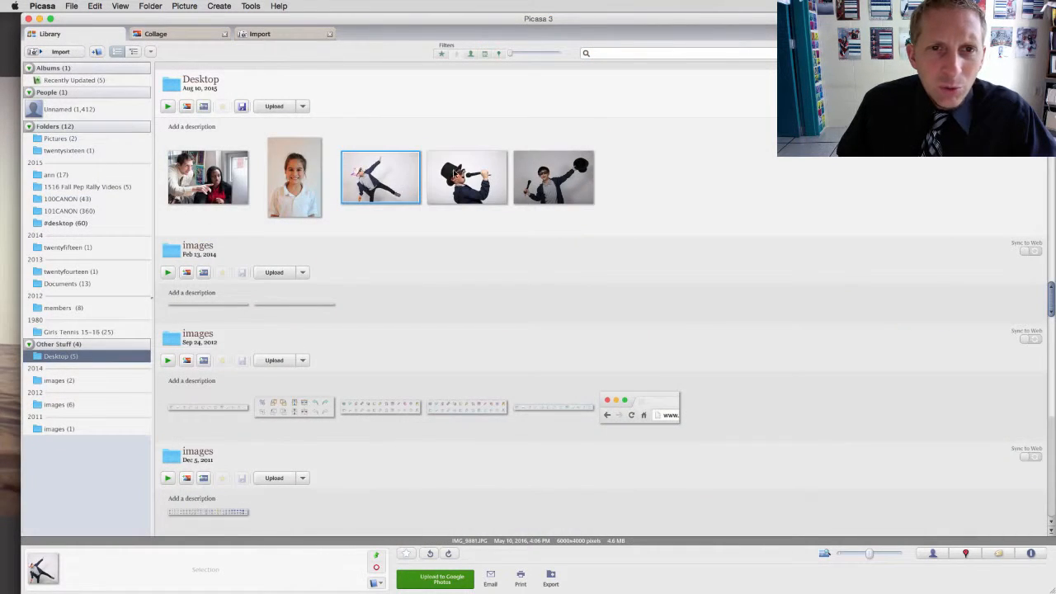
double_click(543, 177)
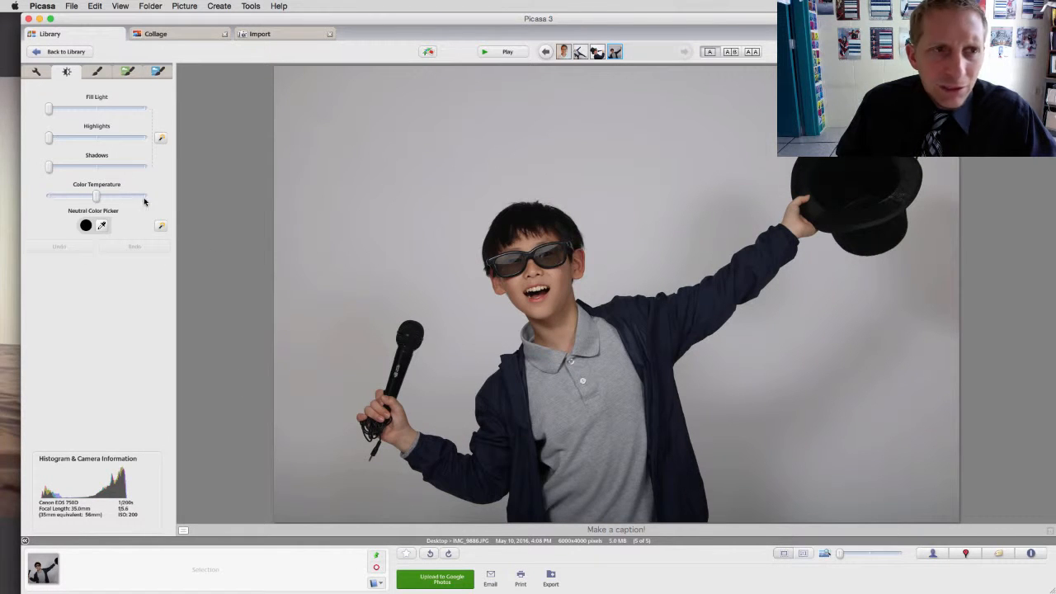
left_click_drag(49, 109, 77, 109)
left_click_drag(49, 142, 88, 141)
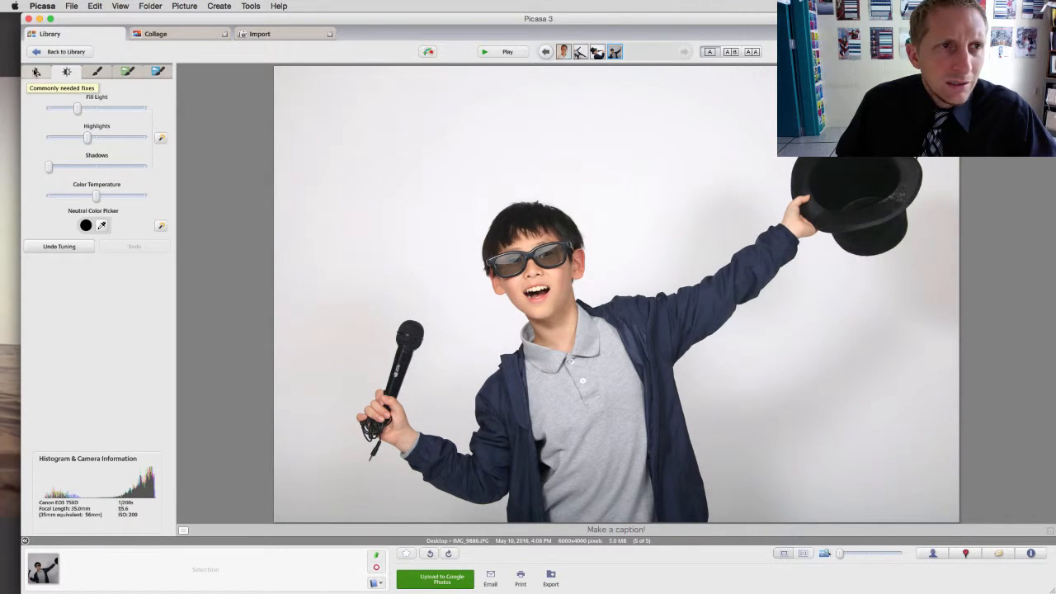
- Apply Auto Contrast to the photo of the boy holding out the hat
left_click(37, 71)
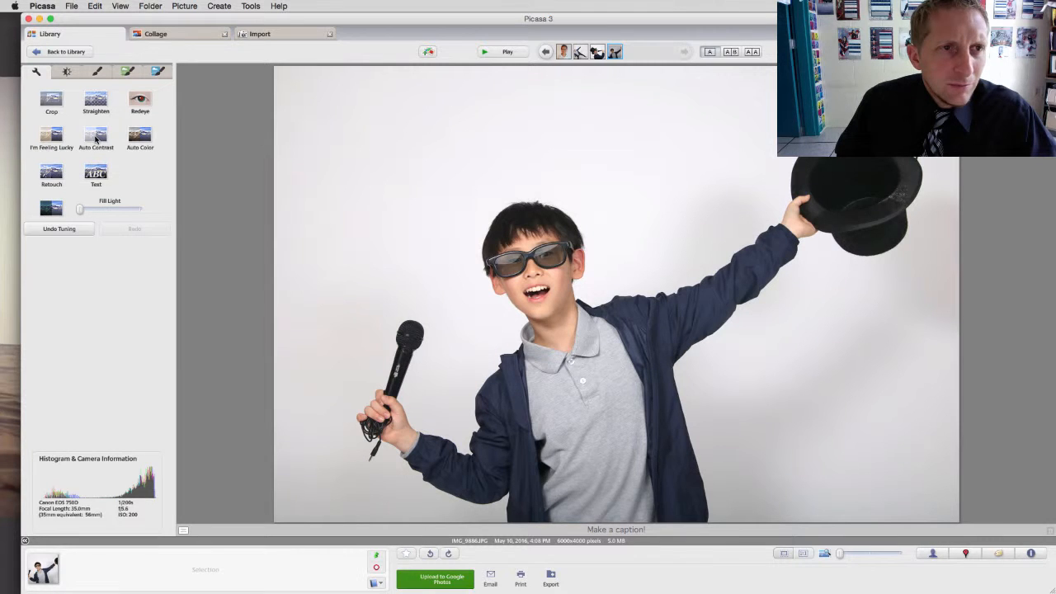
left_click(94, 138)
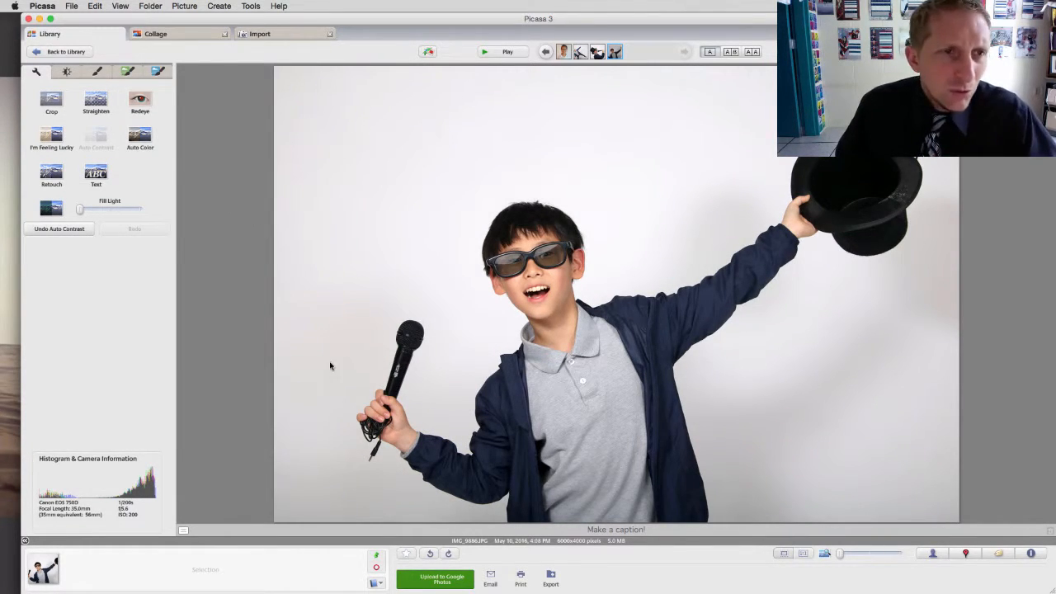
left_click(51, 99)
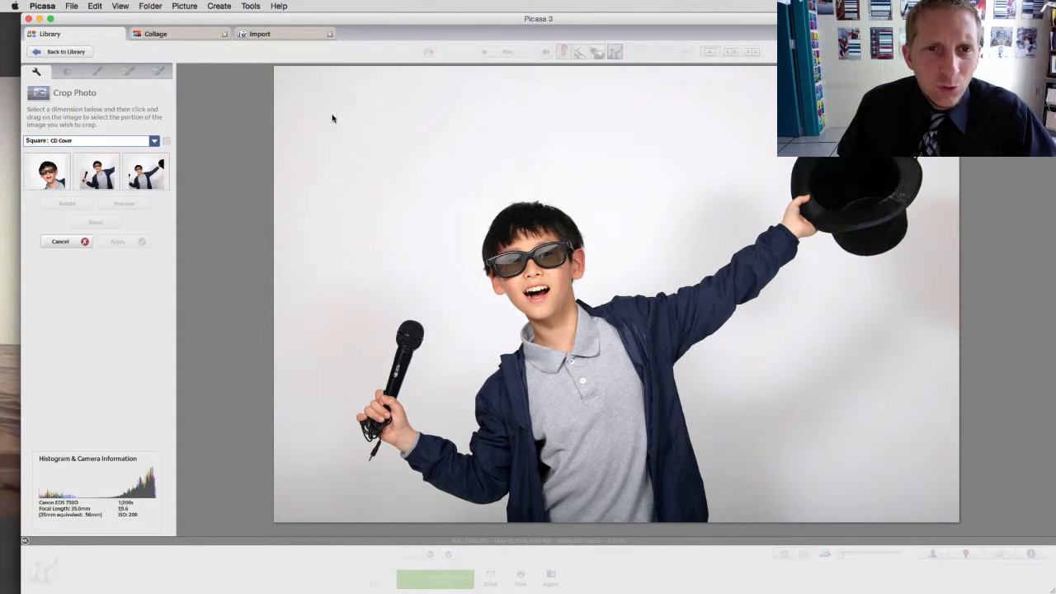
left_click_drag(319, 109, 768, 286)
key("Escape")
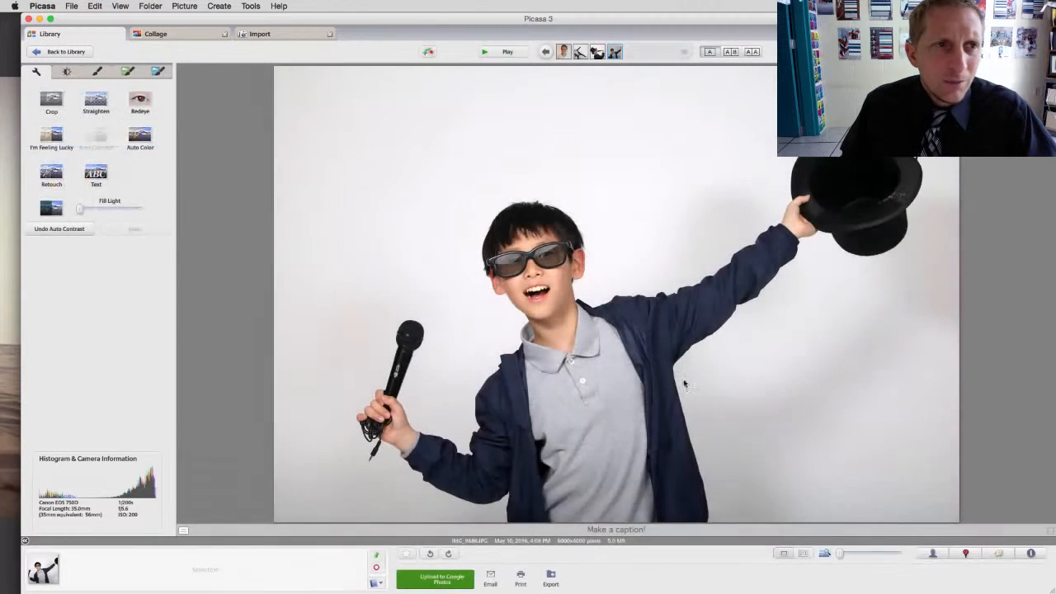
- Open the photo IMG_9883.JPG of the boy singing in the top hat and mark a square CD Cover crop over the hat
left_click(66, 52)
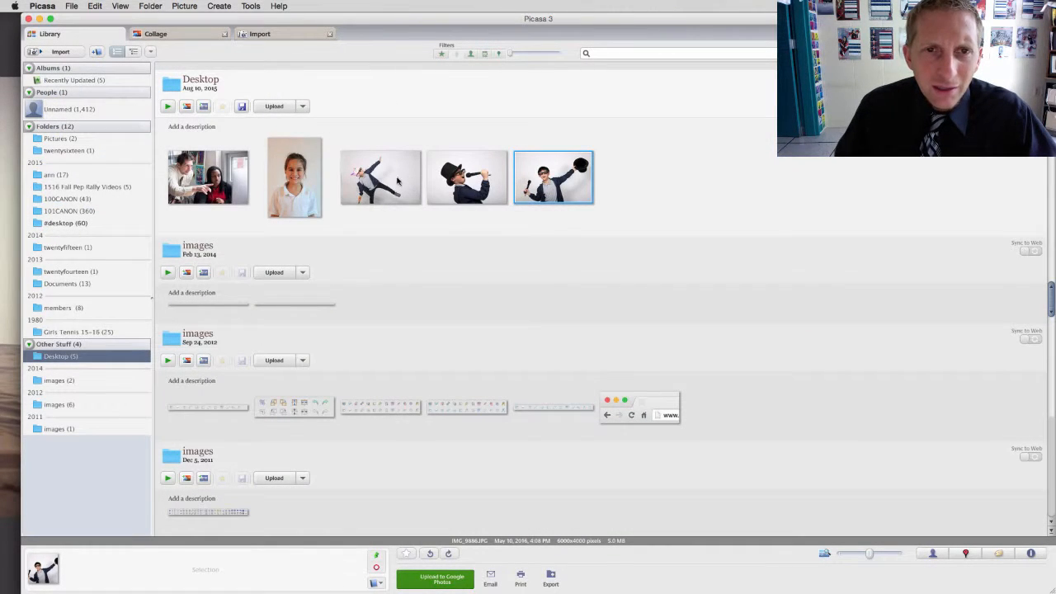
double_click(446, 190)
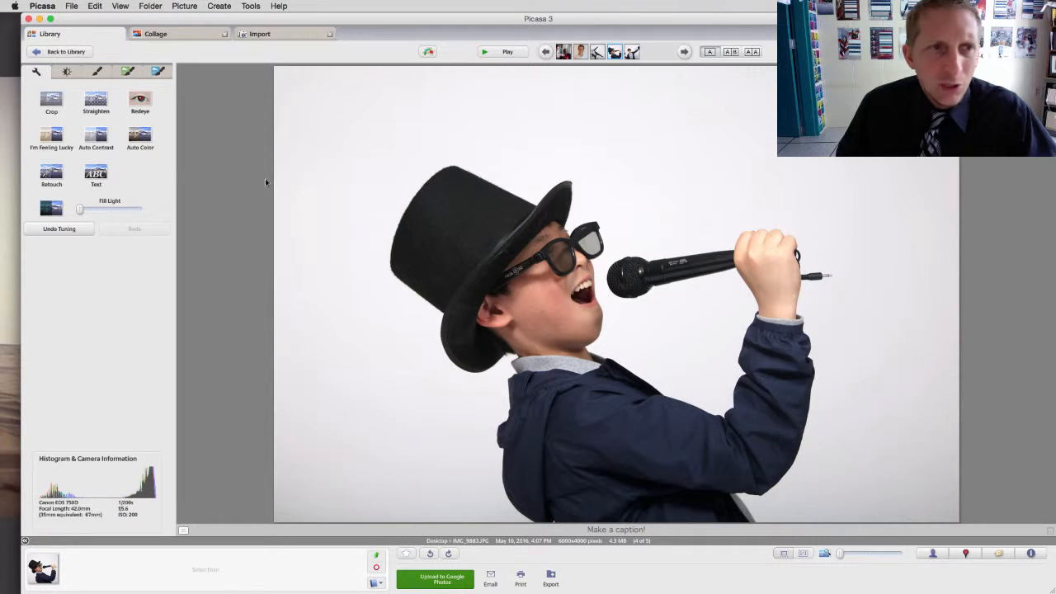
left_click(51, 101)
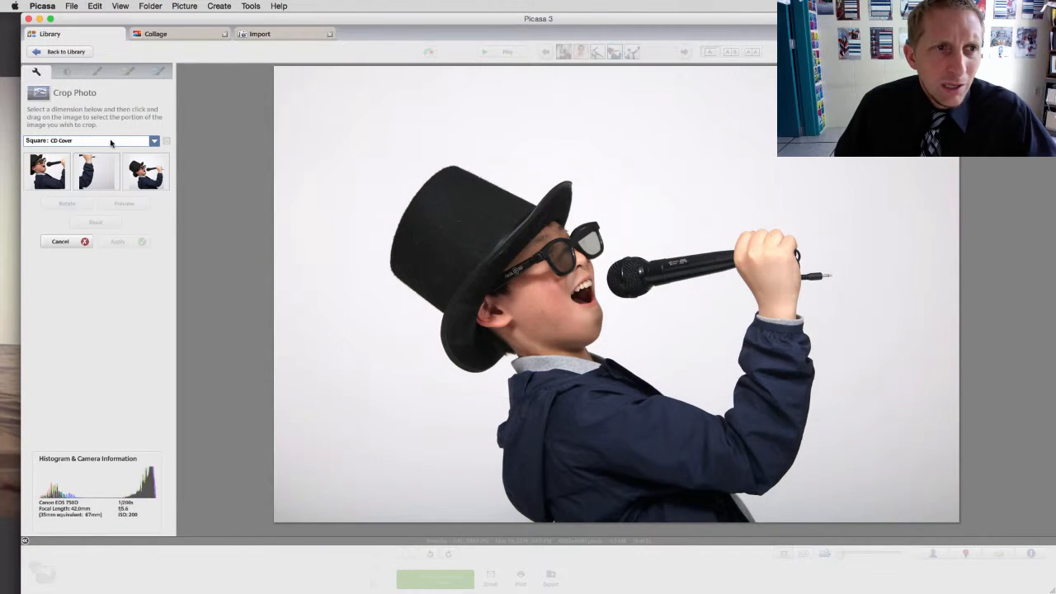
left_click_drag(296, 120, 549, 231)
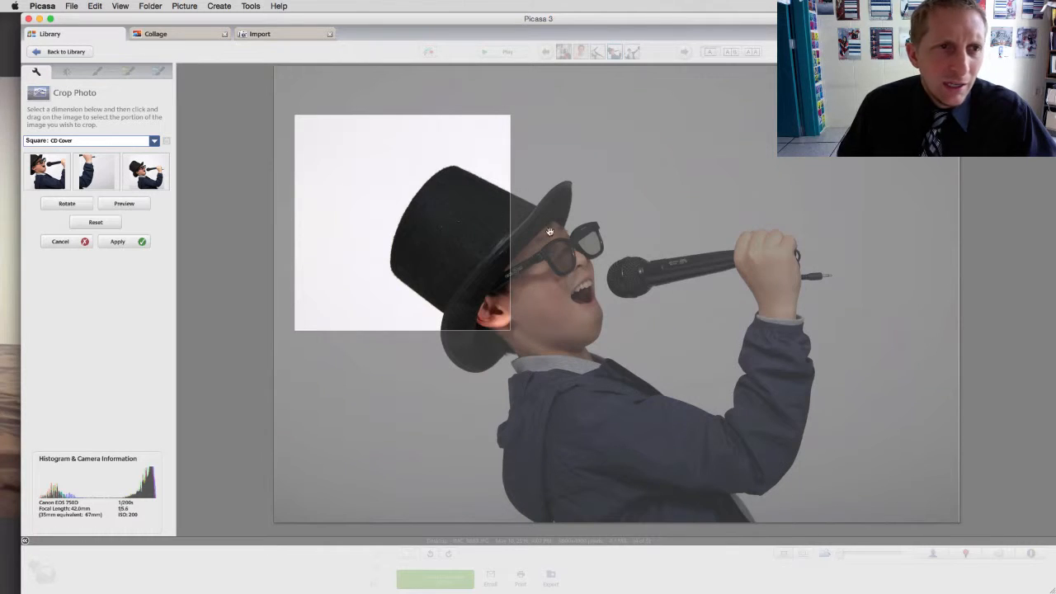
- Crop the singing photo to the current 3 x 2 ratio, framing the top hat, the microphone and the raised arm
left_click(128, 141)
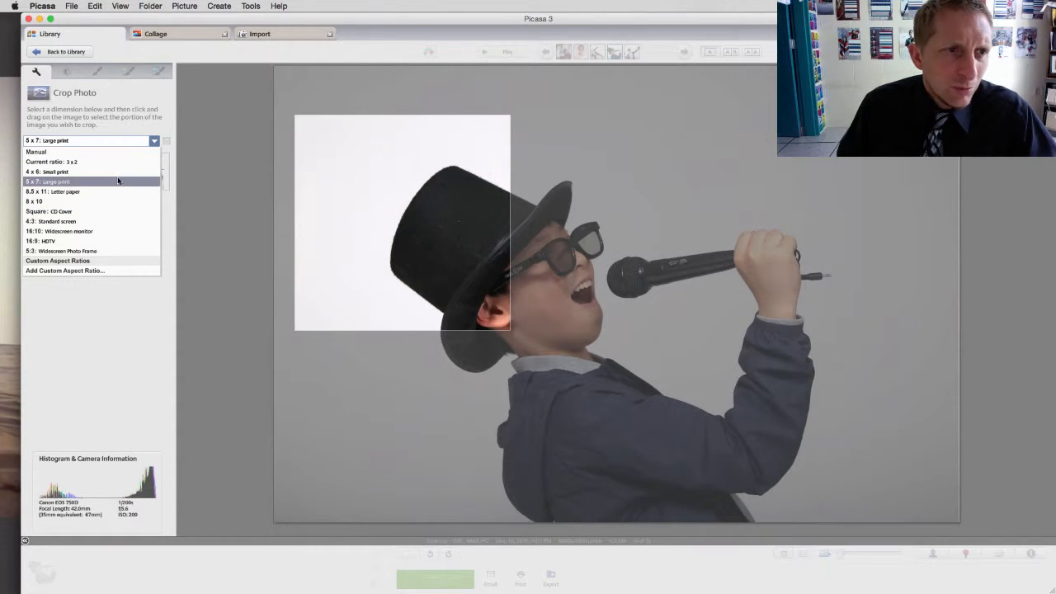
left_click(121, 163)
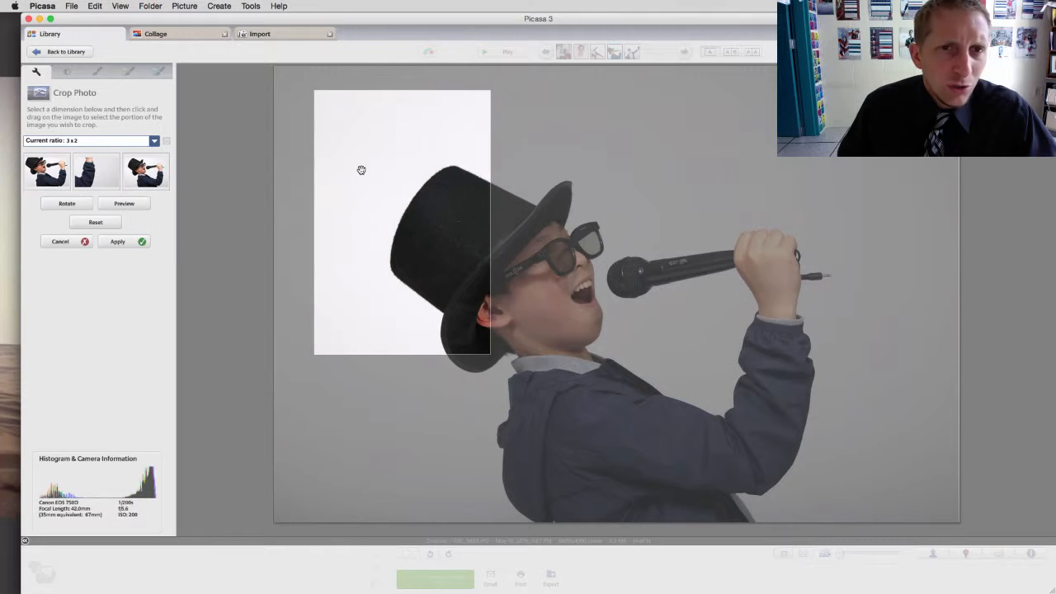
left_click_drag(491, 322, 1014, 576)
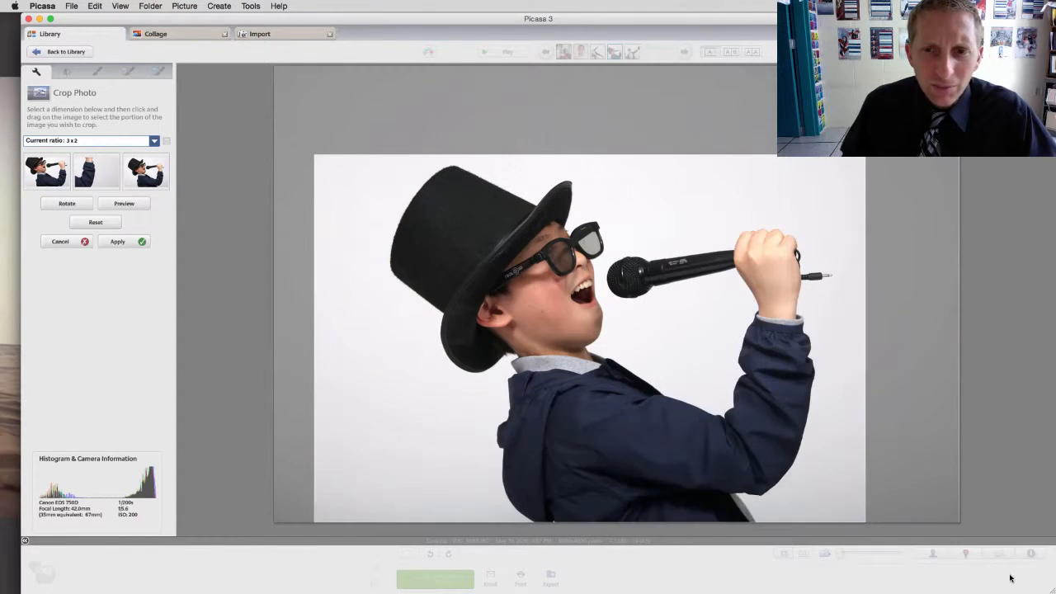
left_click_drag(734, 485, 772, 483)
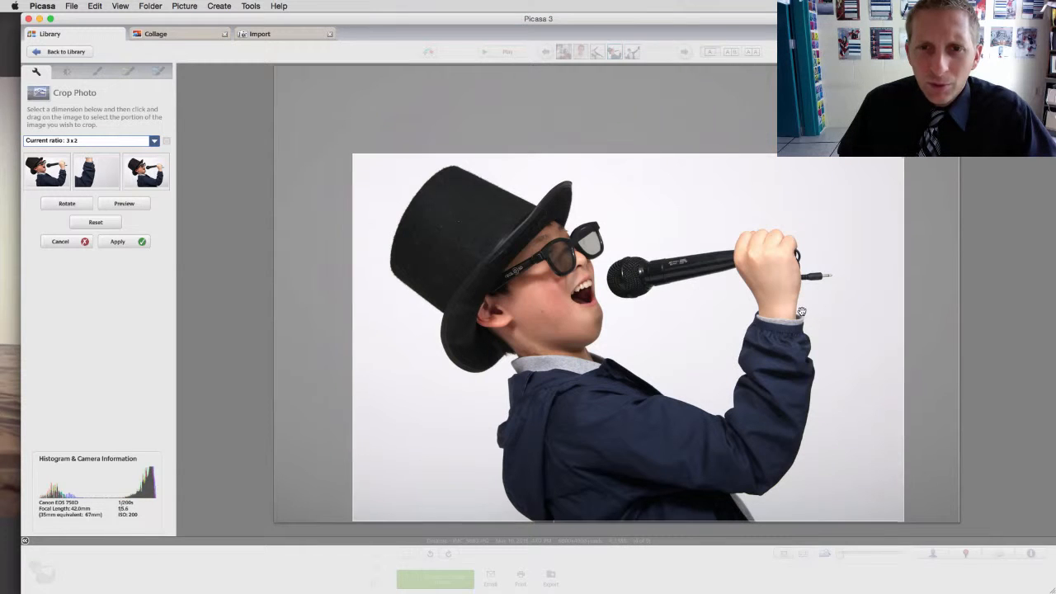
left_click_drag(804, 313, 800, 314)
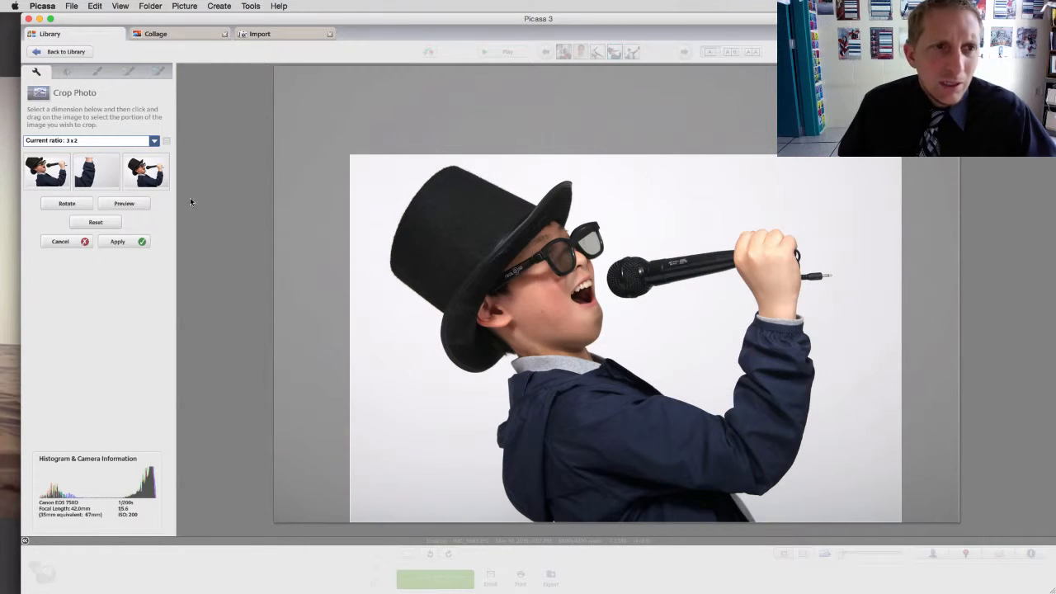
left_click(118, 242)
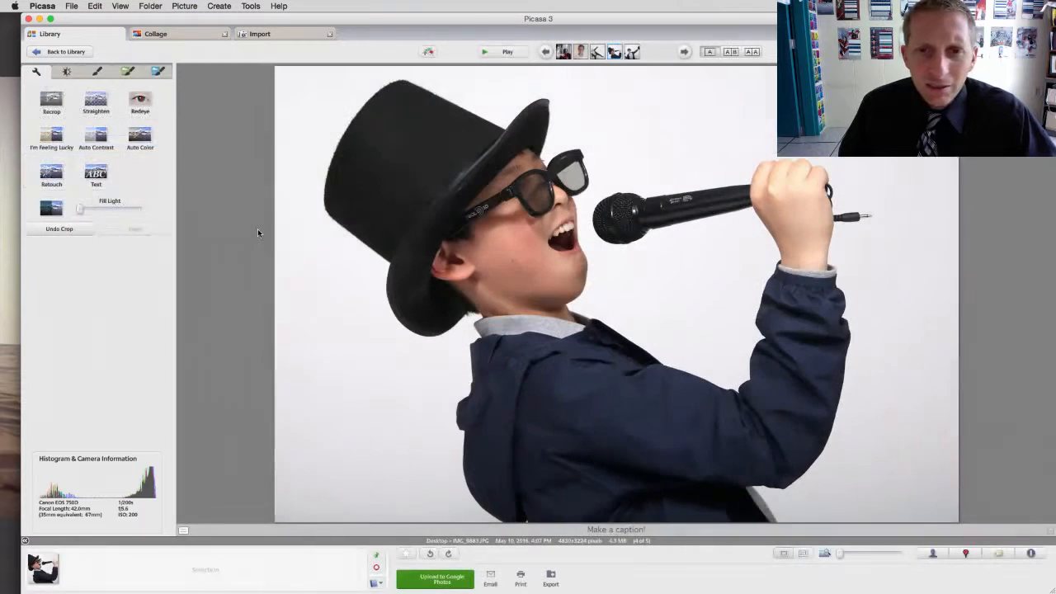
- Select the three studio photos in the library's Desktop folder and start a picture collage with them
left_click(63, 53)
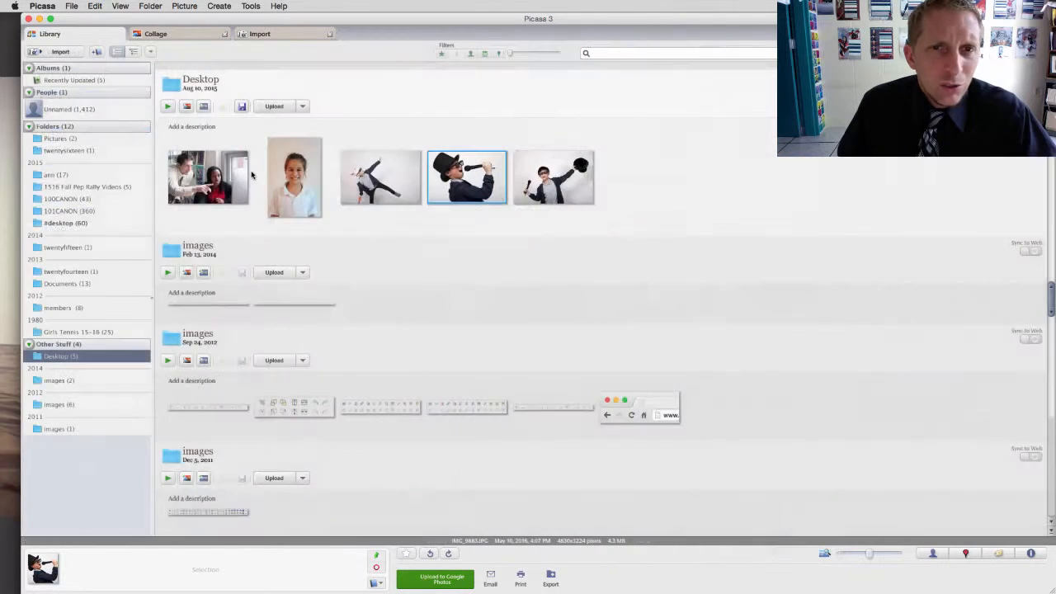
left_click(380, 182)
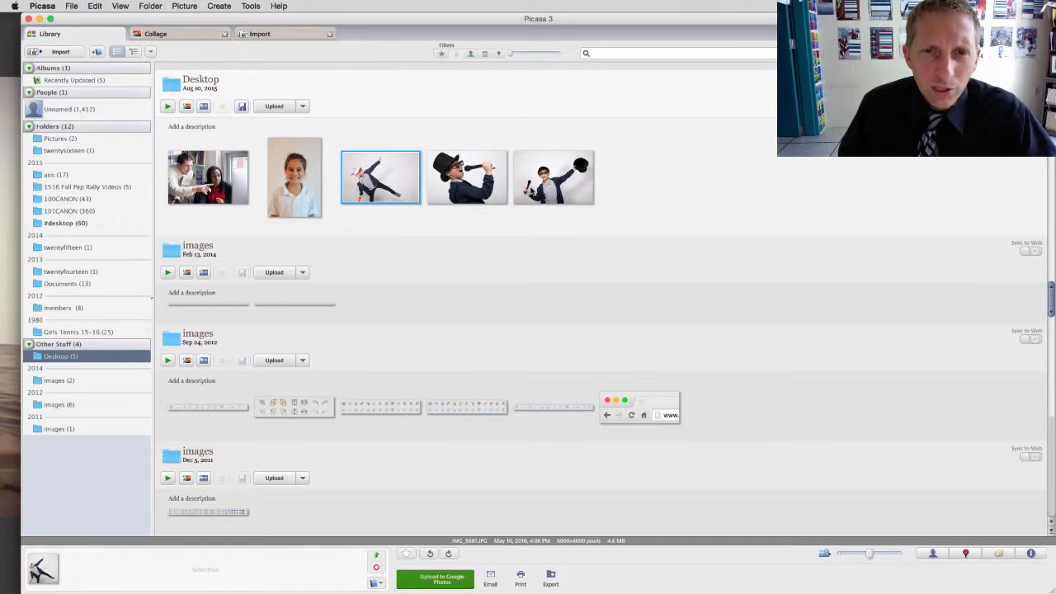
left_click(463, 188, "shift")
left_click(558, 192, "shift")
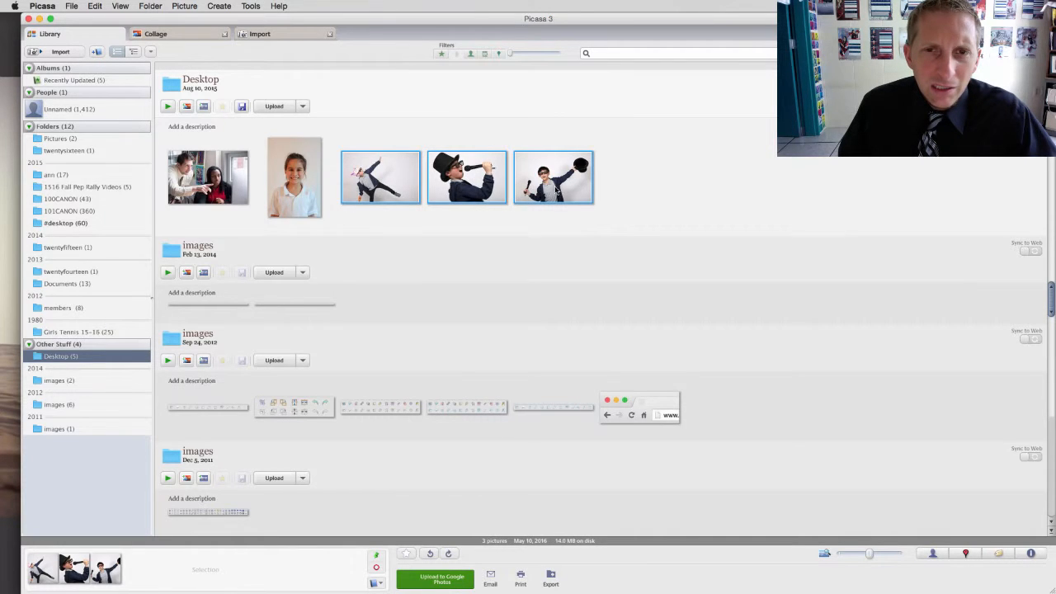
left_click(188, 108)
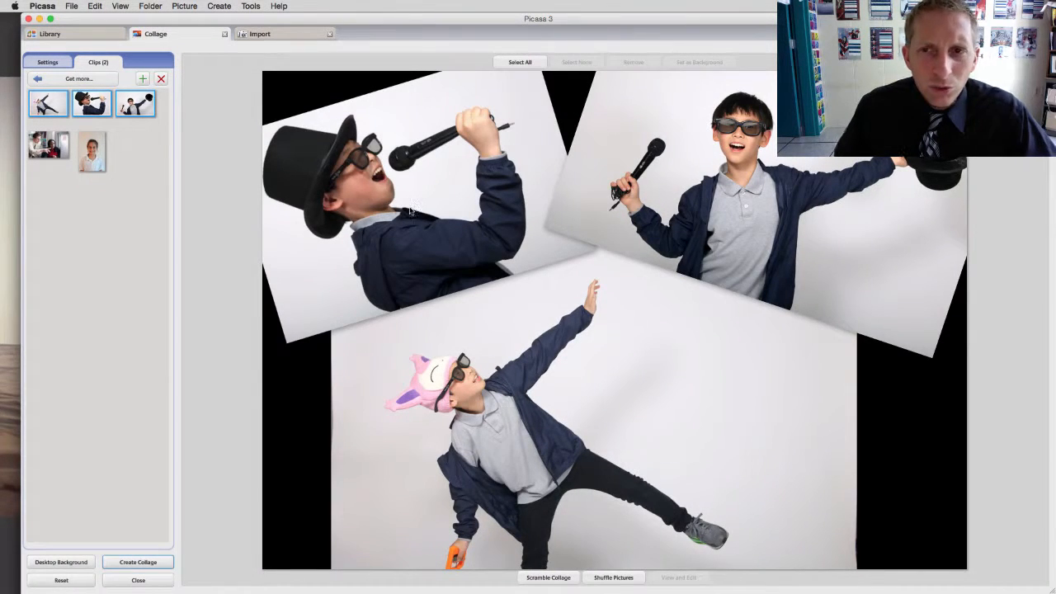
- Try the Mosaic collage layout, set the layout to Picture Pile and check the background colour choices without changing the colour
left_click(44, 62)
left_click(88, 89)
left_click(86, 99)
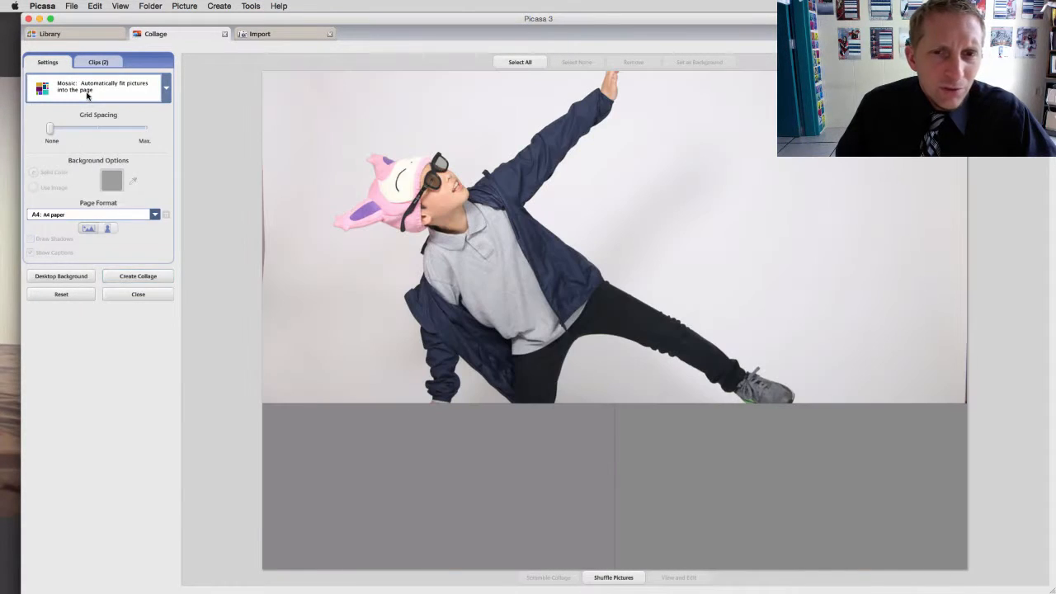
left_click(86, 96)
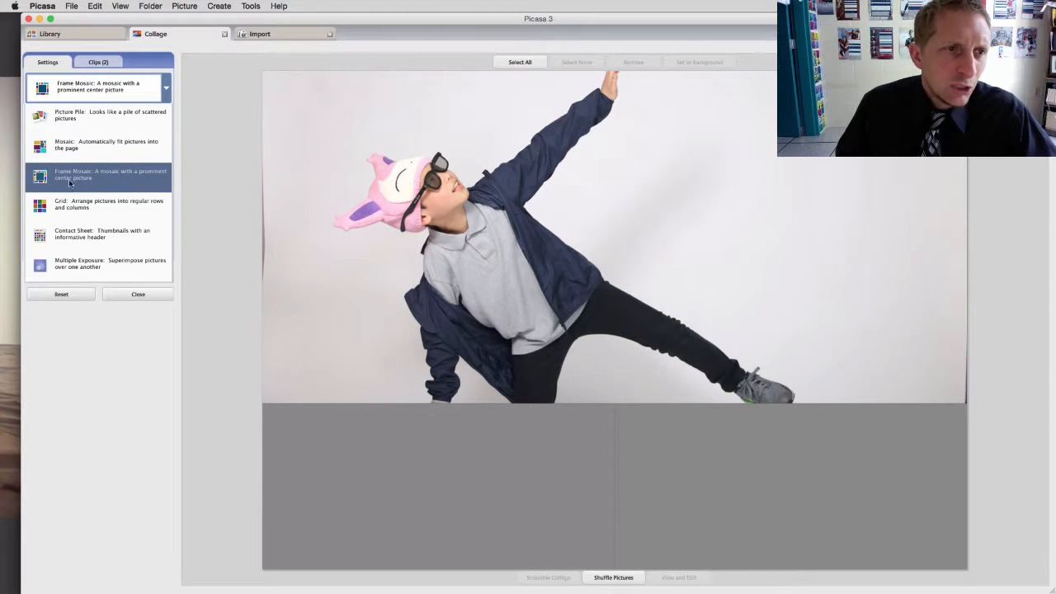
left_click(86, 122)
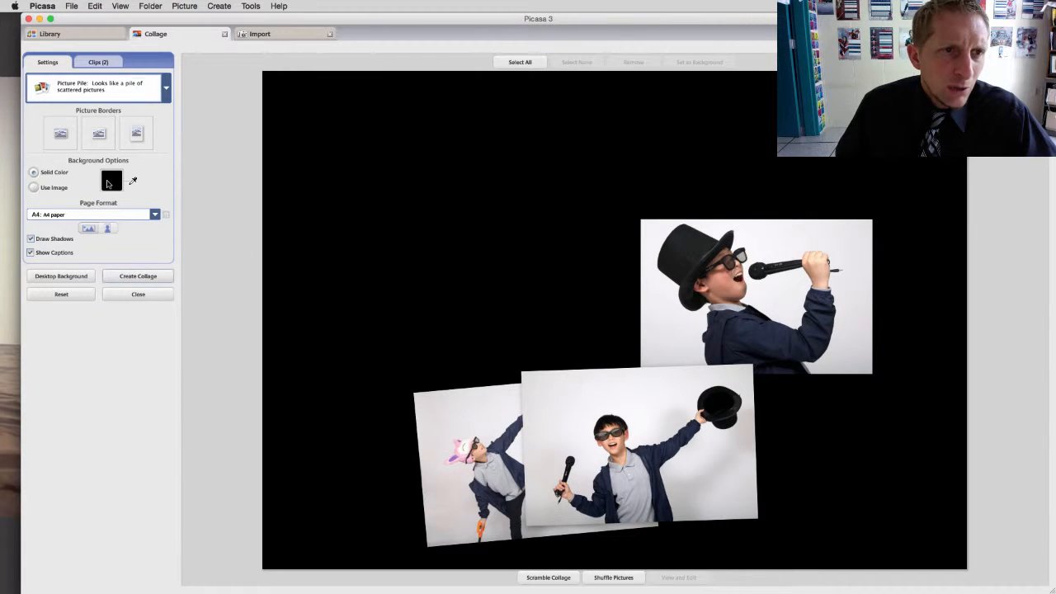
left_click(110, 180)
key("Escape")
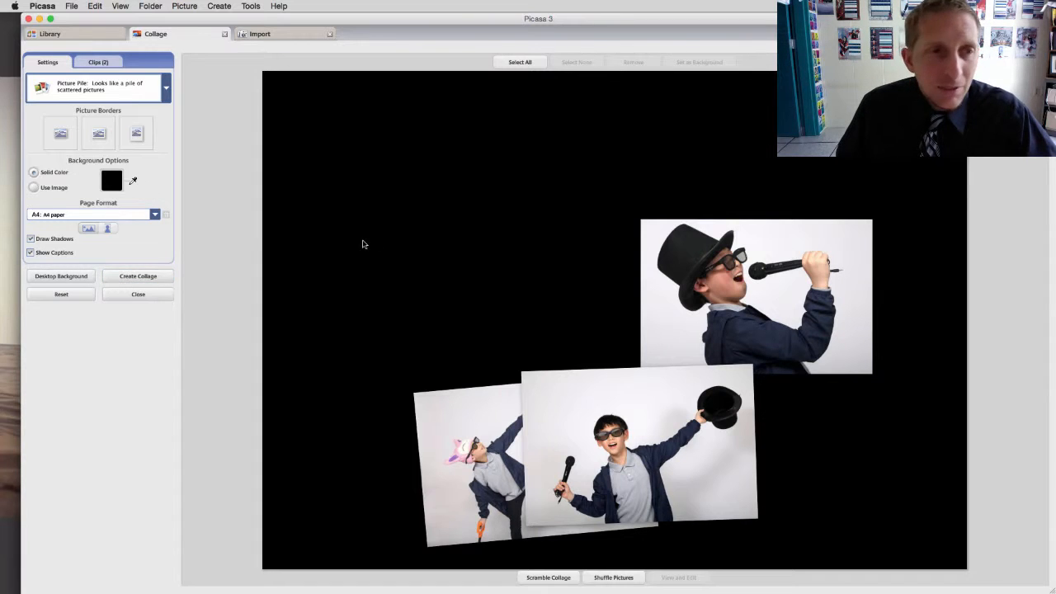
- Move the singing photo to the collage's upper left corner, enlarge it and tilt it counterclockwise
left_click_drag(669, 304, 323, 201)
mouse_move(452, 225)
mouse_move(453, 193)
left_mouse_down()
mouse_move(454, 167)
mouse_move(465, 179)
left_mouse_up()
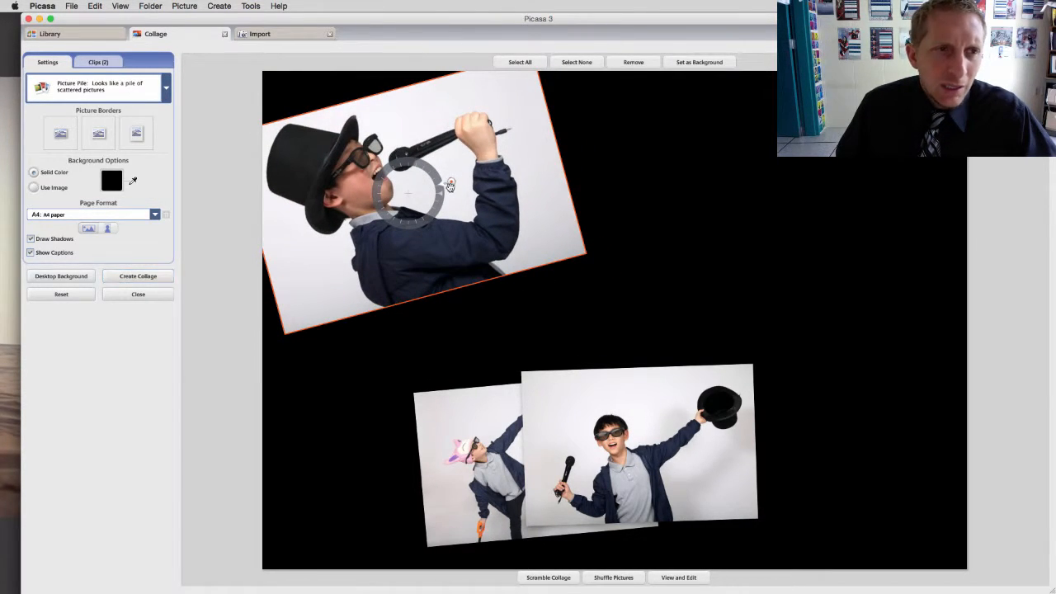
mouse_move(453, 182)
left_mouse_down()
mouse_move(487, 170)
mouse_move(457, 170)
mouse_move(509, 162)
mouse_move(455, 180)
left_mouse_up()
- Move the photo of the boy holding out the hat beside the singing photo and enlarge the singing photo further
left_click_drag(586, 396, 645, 190)
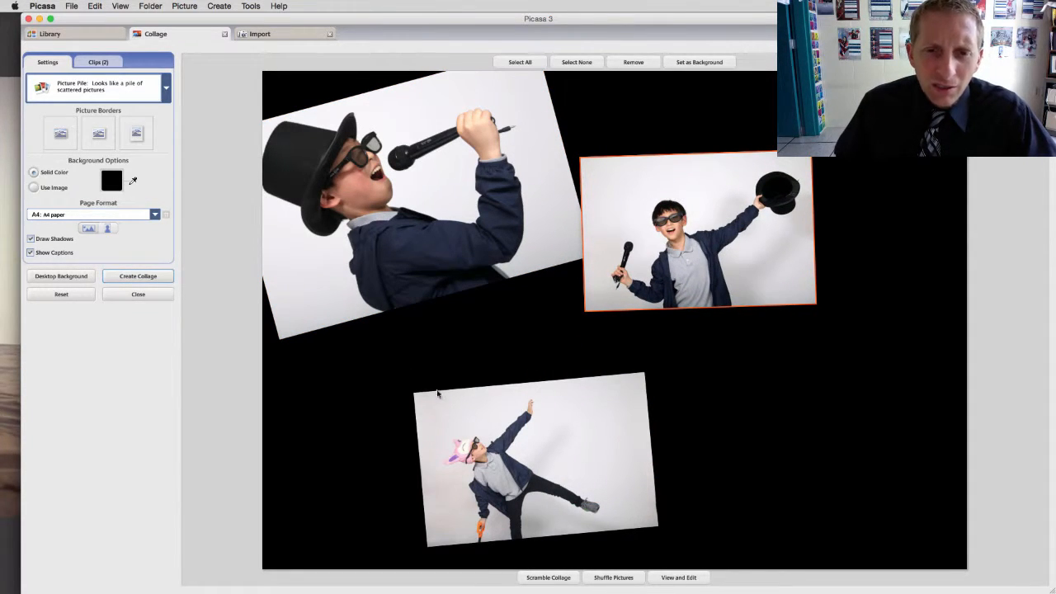
left_click_drag(460, 421, 603, 219)
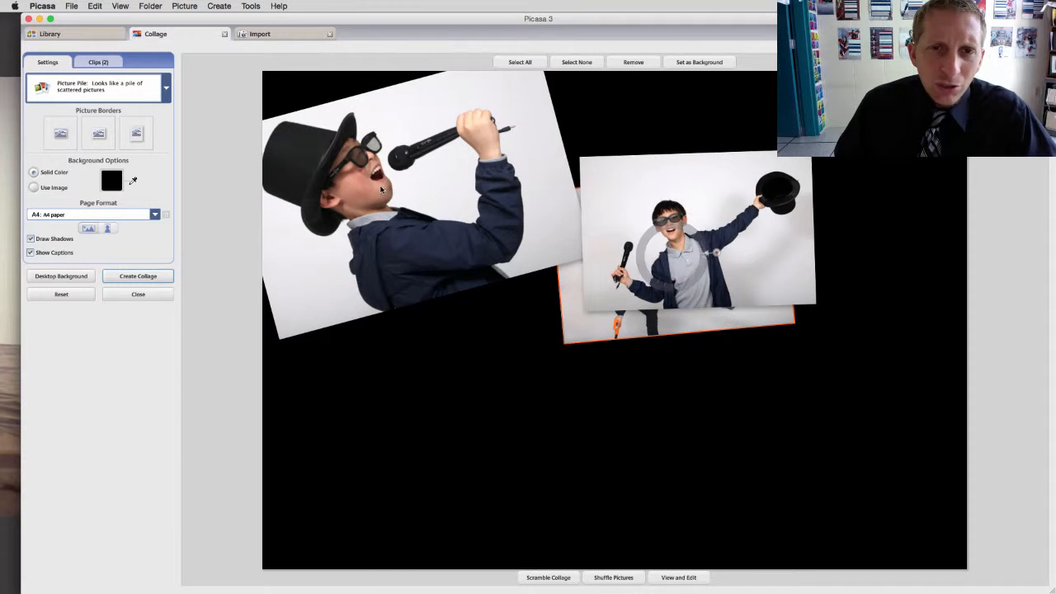
left_click(437, 198)
left_click_drag(450, 182, 475, 177)
- Enlarge and tilt the leaning-pose photo in the collage's lower middle and the hat-holding photo in its upper right corner
left_click_drag(560, 313, 369, 474)
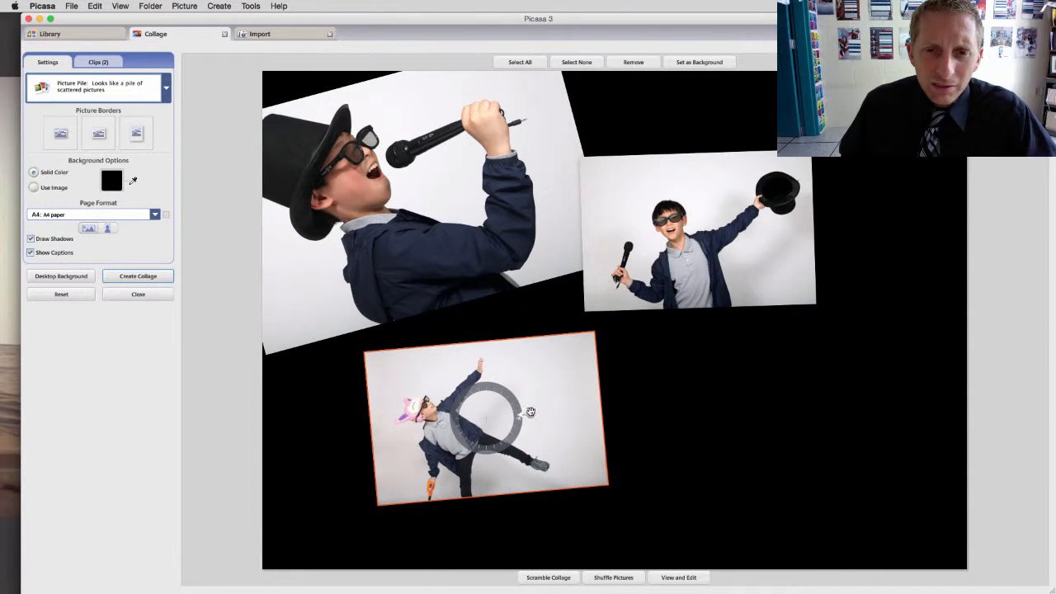
left_click_drag(531, 411, 621, 419)
left_click(701, 264)
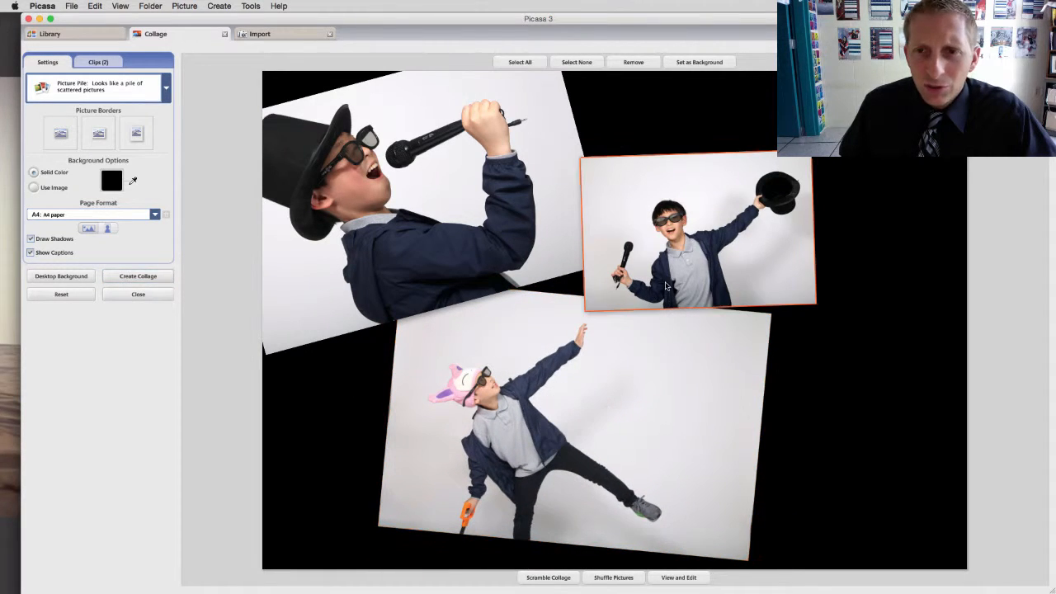
left_click_drag(742, 230, 777, 225)
left_click_drag(711, 191, 798, 161)
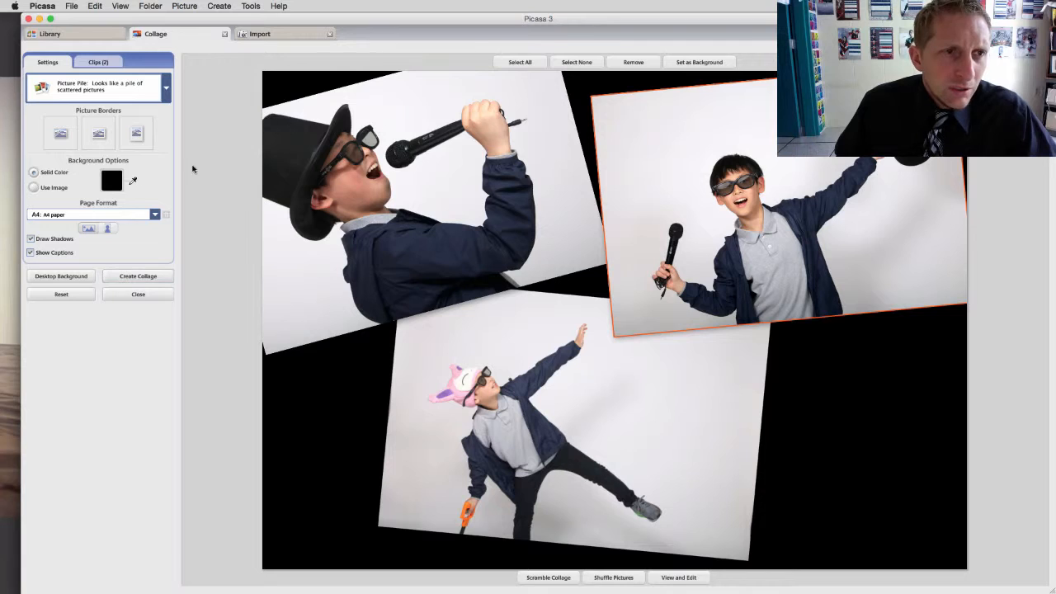
- Try the borderless, instant-camera and plain white border styles on the hat-holding photo
left_click(65, 137)
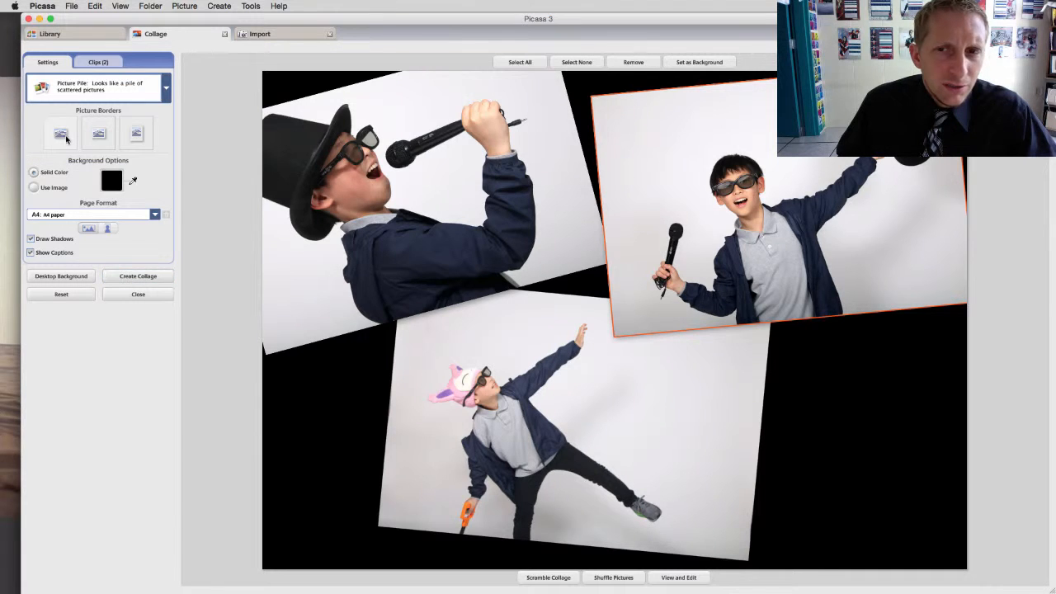
left_click(138, 134)
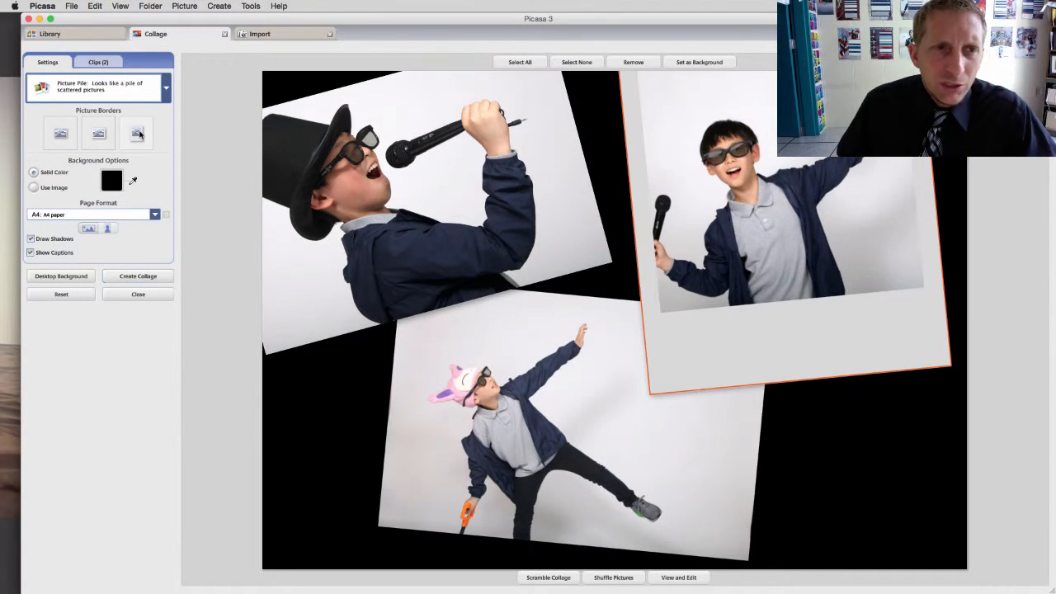
left_click(98, 133)
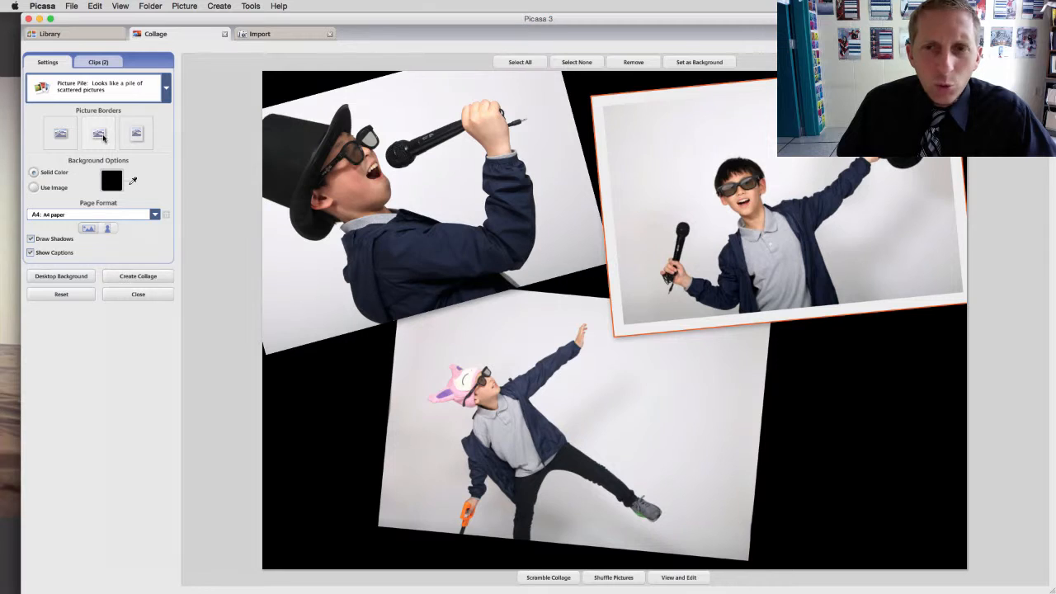
left_click(60, 134)
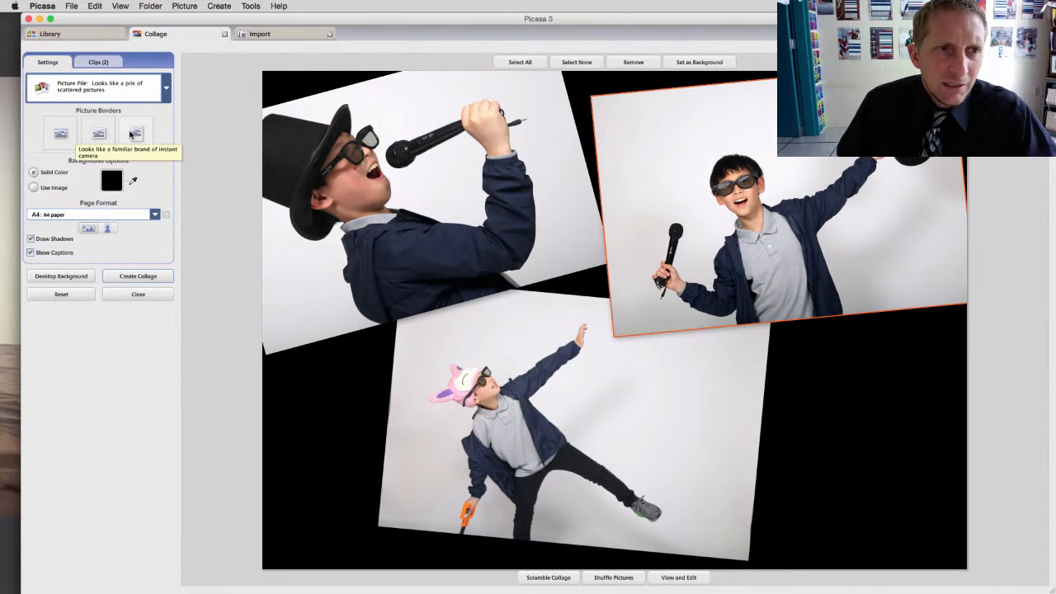
left_click(131, 135)
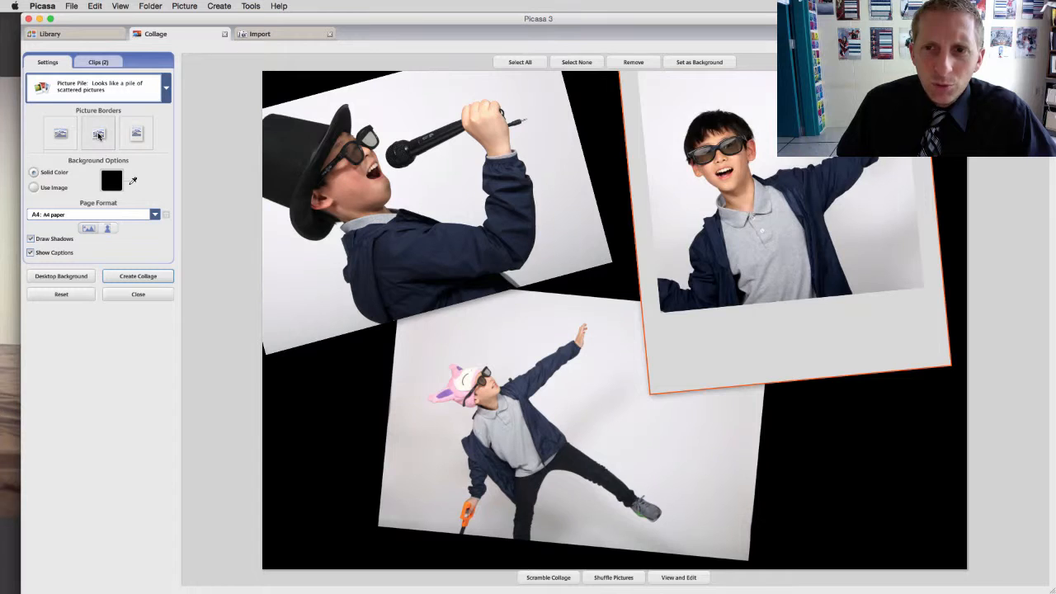
- Give each of the three collage photos the plain white border, one after another, and clear the selection
left_click(98, 136)
left_click(288, 168)
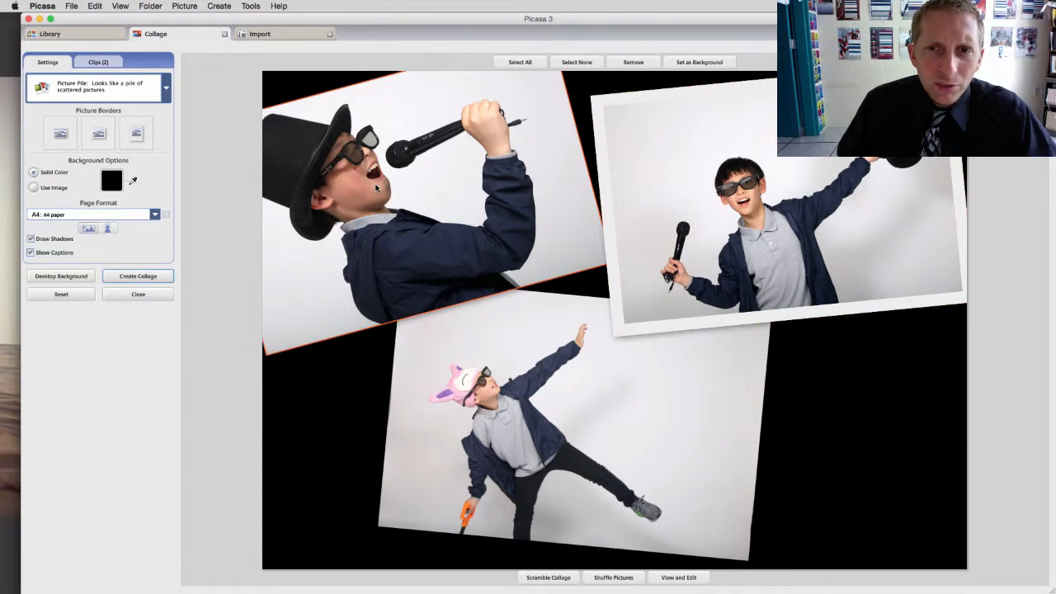
left_click(97, 136)
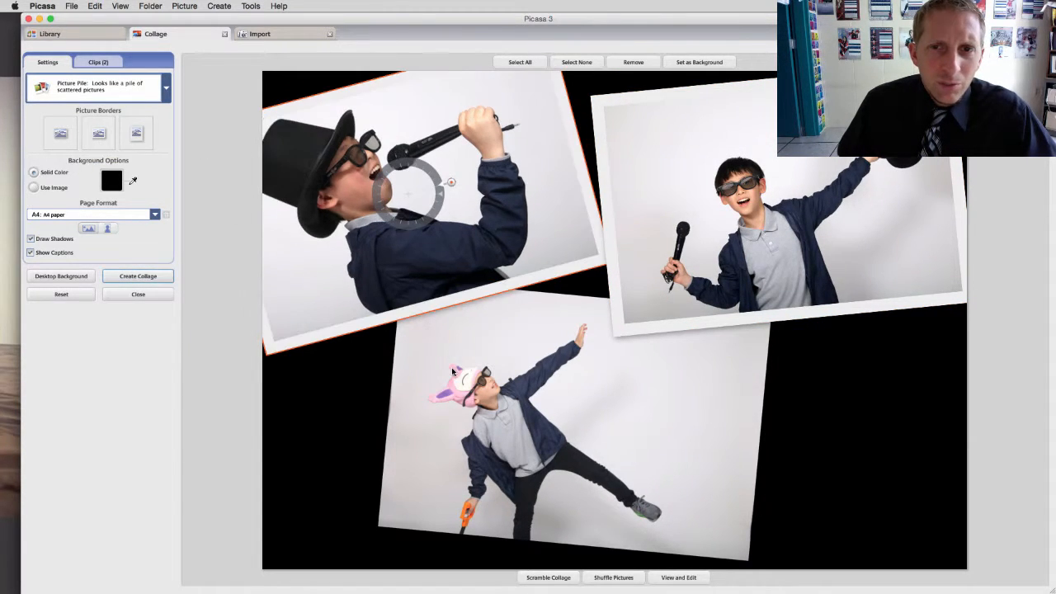
left_click(415, 330)
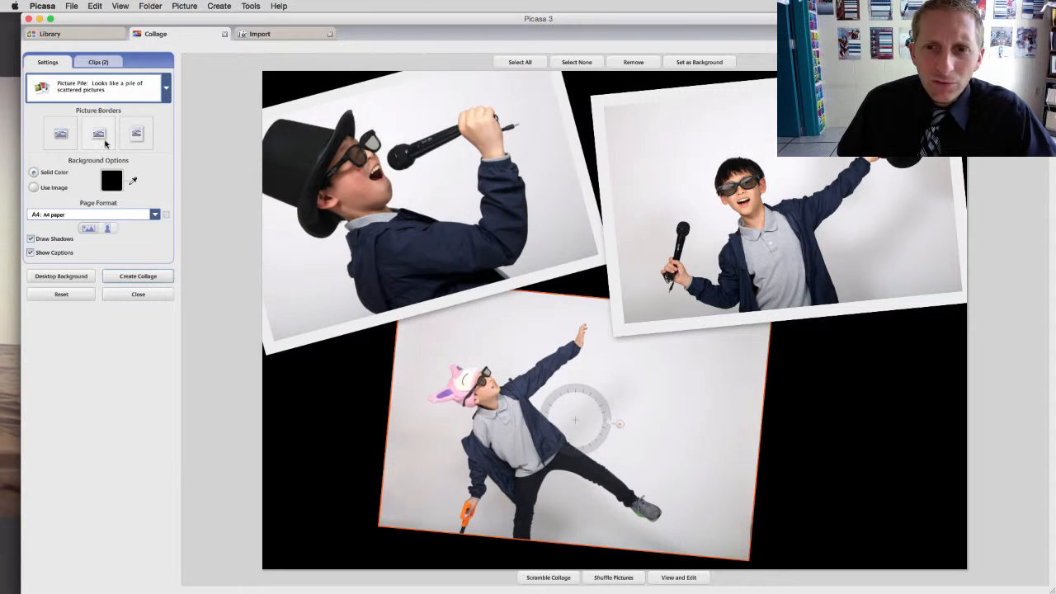
left_click(99, 136)
left_click(823, 440)
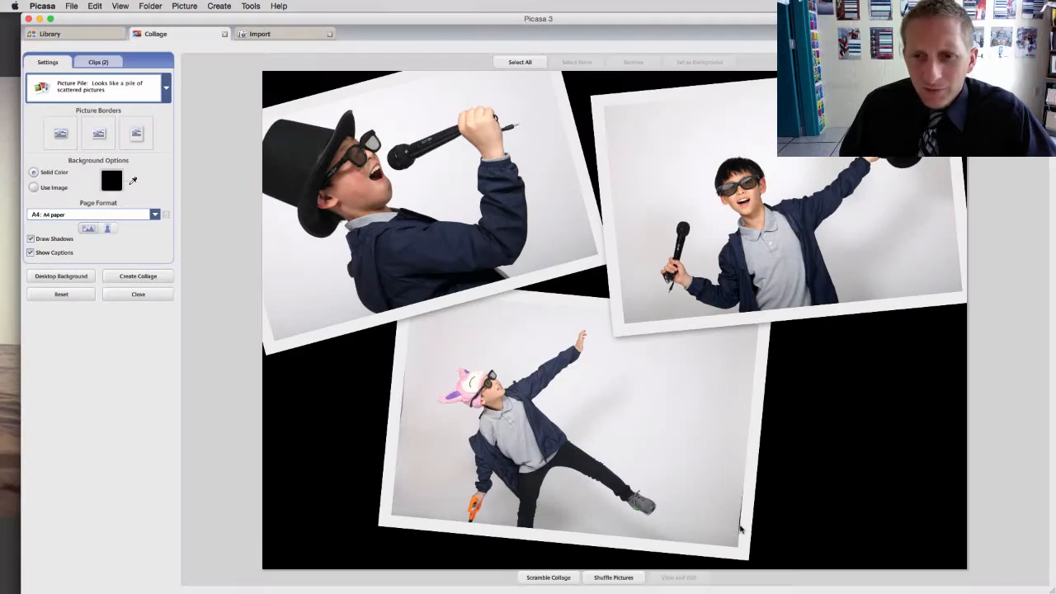
- Return to the photo library and open the leaning-pose photo IMG_9881.JPG for editing
left_click(138, 293)
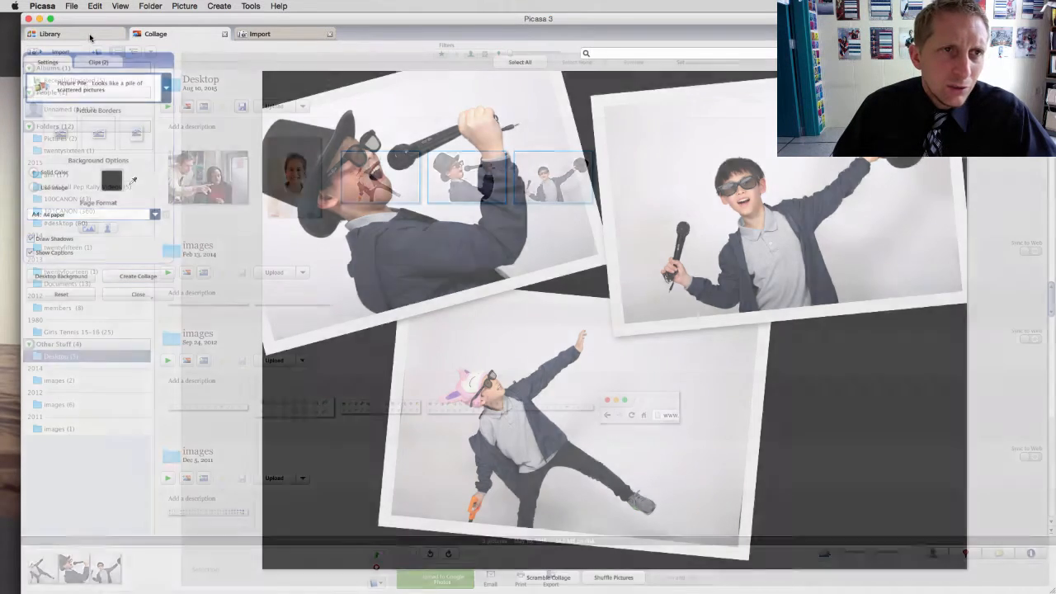
left_click(424, 204)
double_click(384, 175)
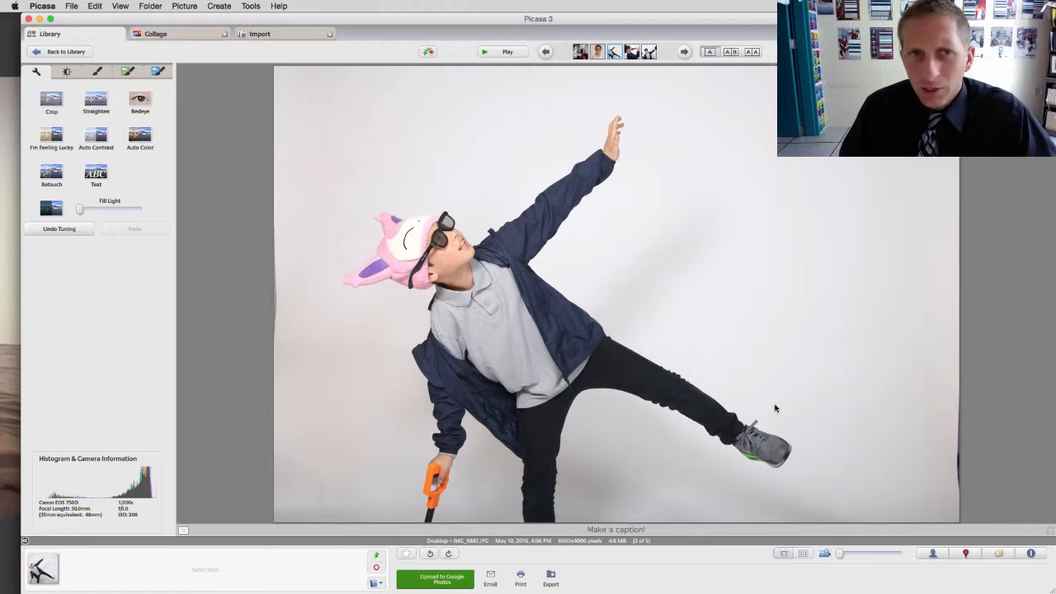
- Crop the leaning-pose photo at its current 3 x 2 ratio, trimming the top and right edges, and apply the crop
left_click(51, 101)
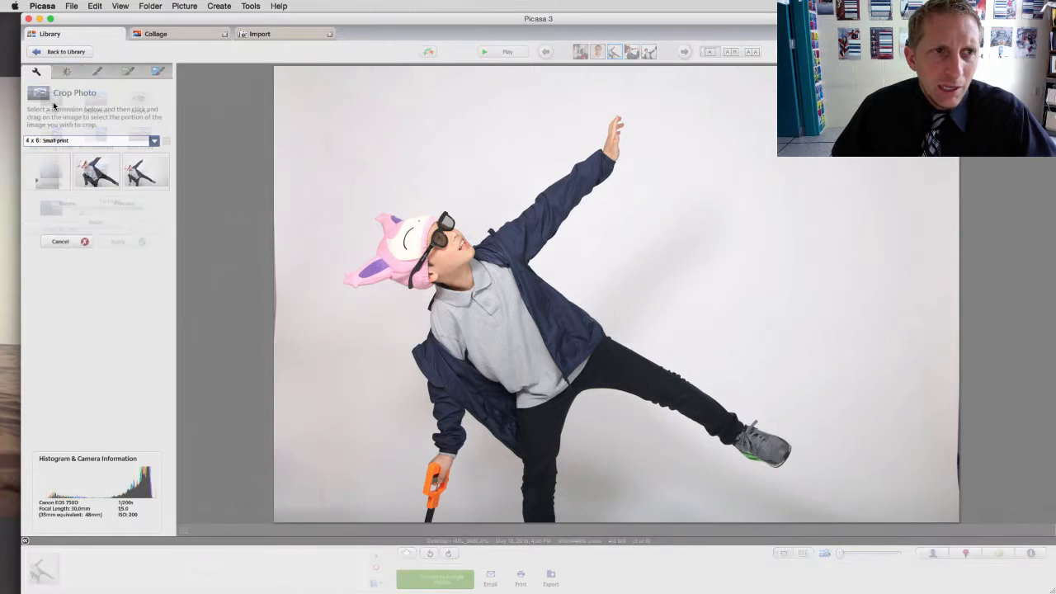
left_click(58, 141)
left_click(59, 161)
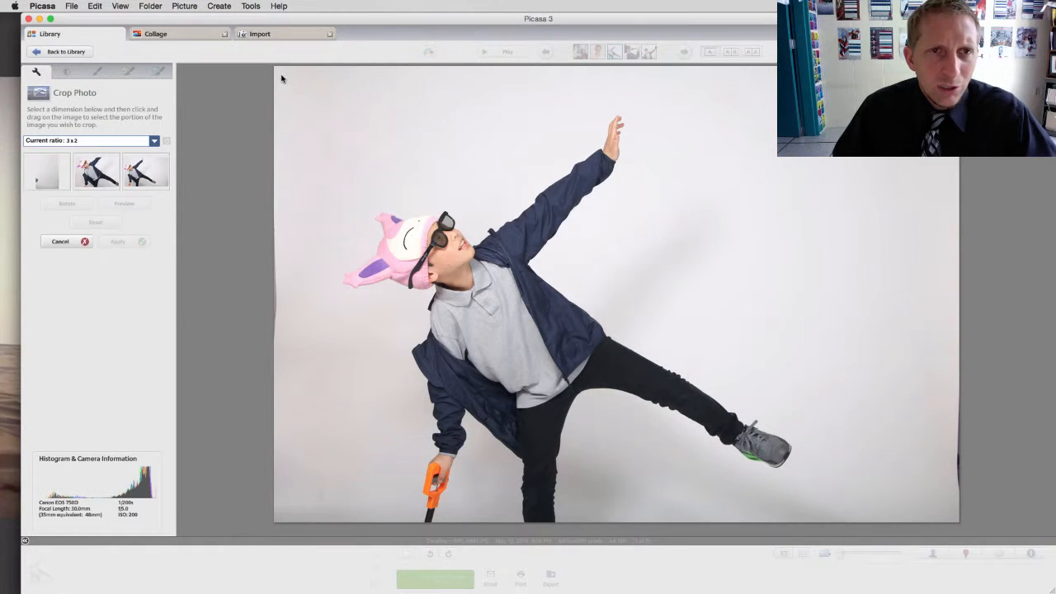
left_click_drag(277, 79, 1054, 214)
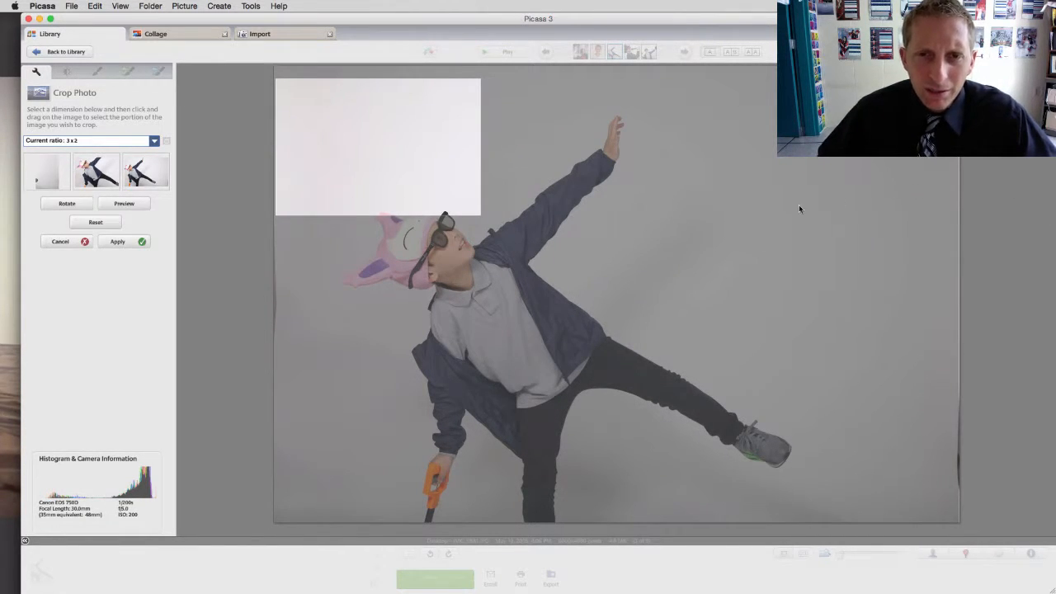
left_click_drag(472, 208, 929, 577)
left_click_drag(792, 436, 772, 467)
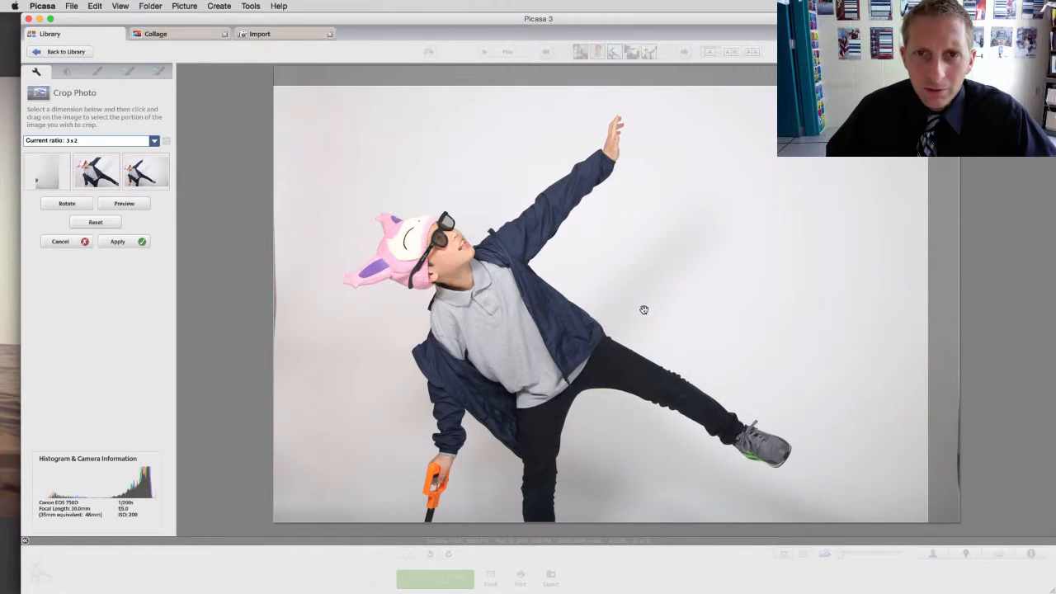
left_click(142, 242)
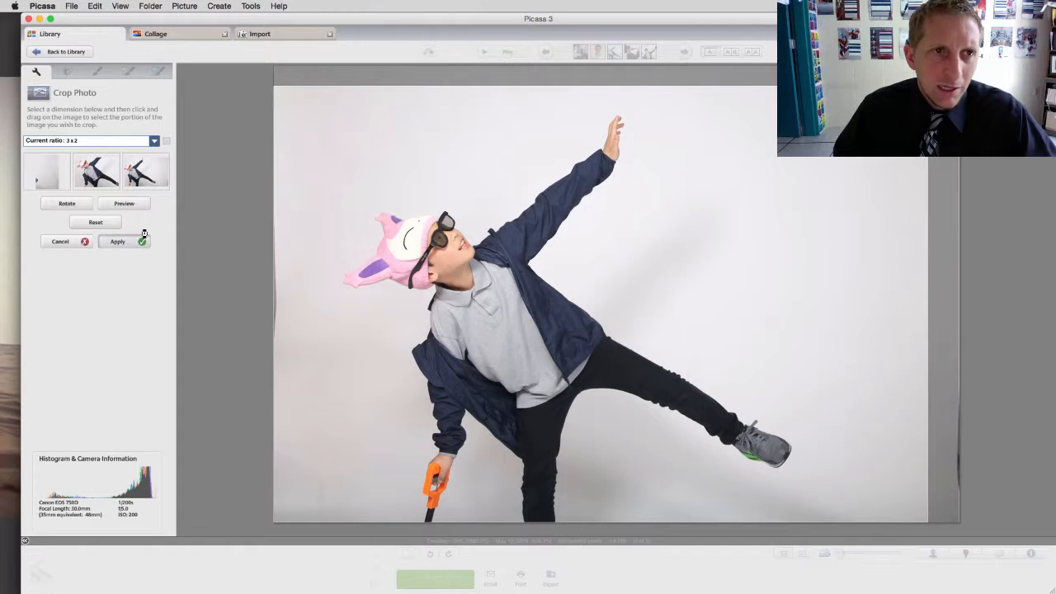
- Return to the collage, shift the leaning-pose photo left in its lower half and create the collage
left_click(197, 33)
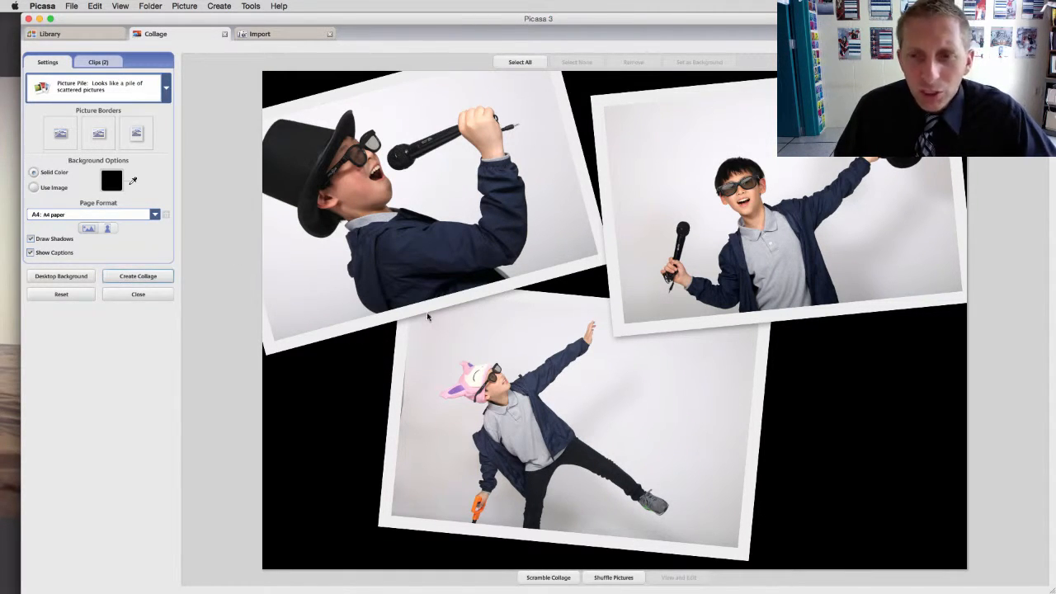
left_click_drag(650, 396, 574, 398)
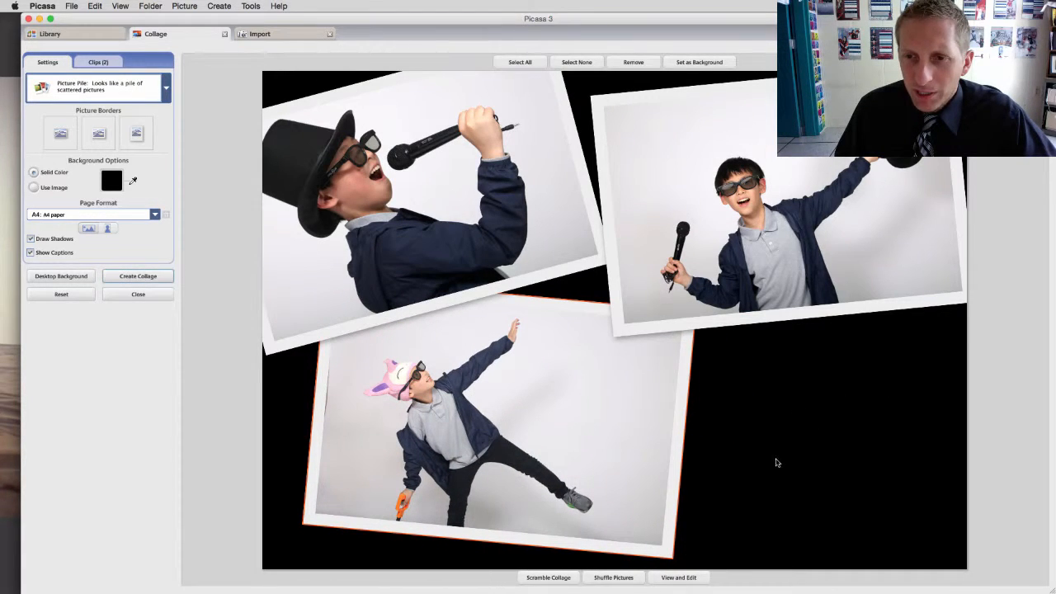
mouse_move(586, 314)
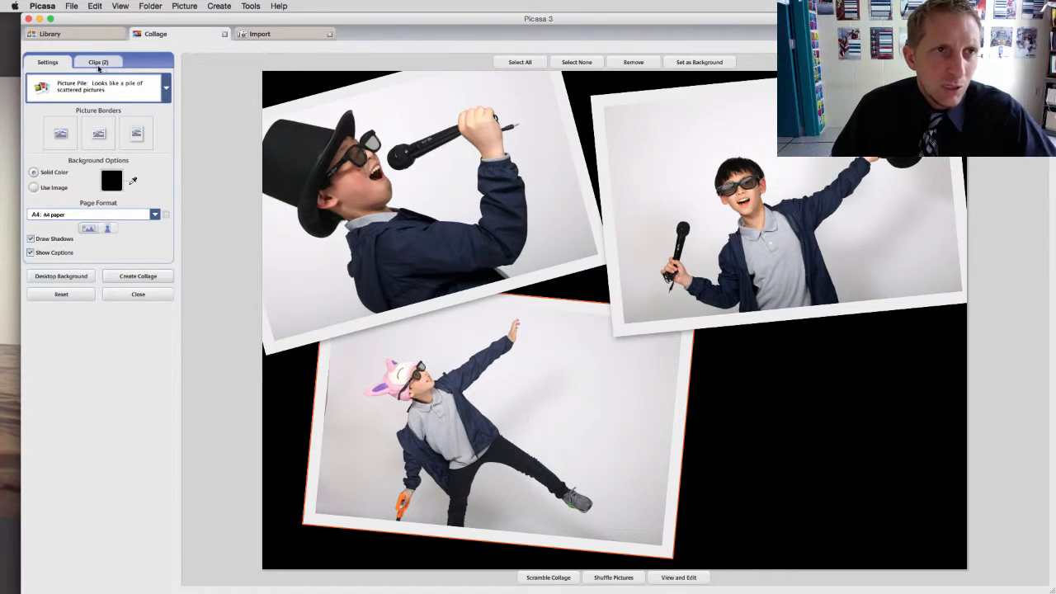
left_click(141, 276)
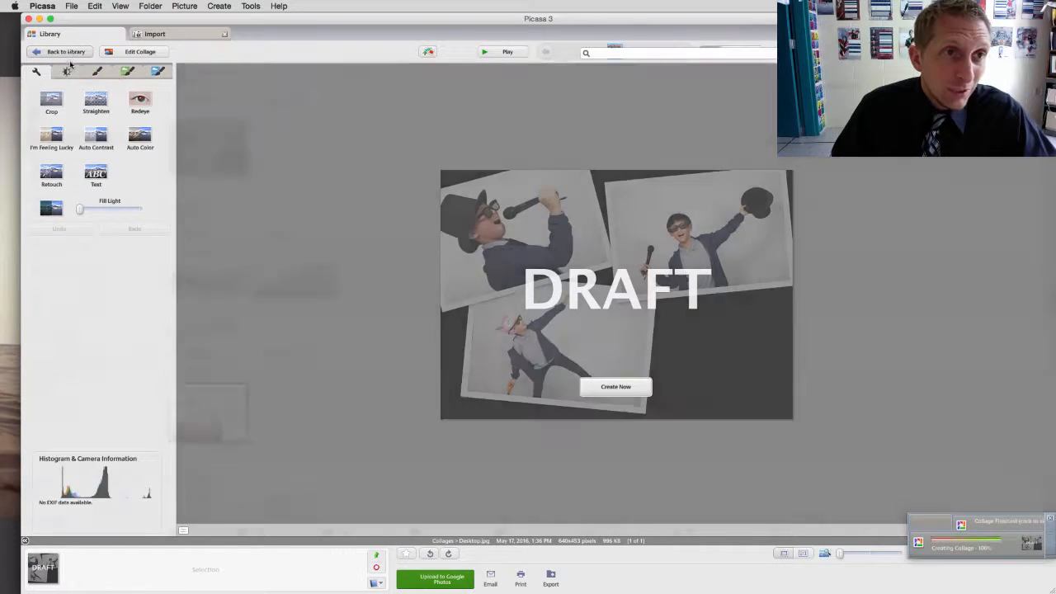
- Return to the library and start a new collage from the three studio photos in the Desktop folder
left_click(62, 51)
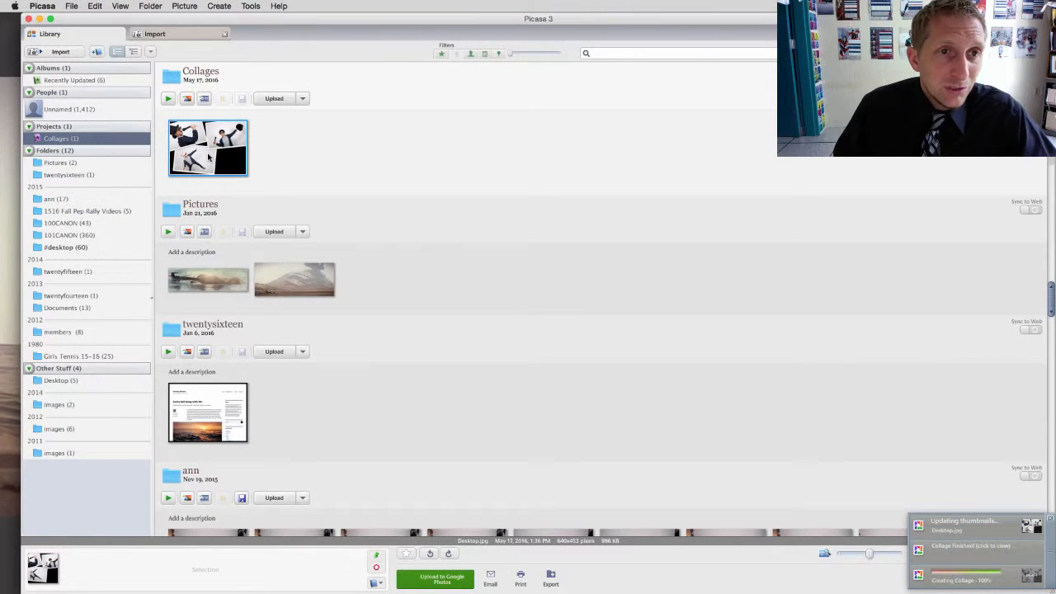
scroll(235, 192, "down", 5)
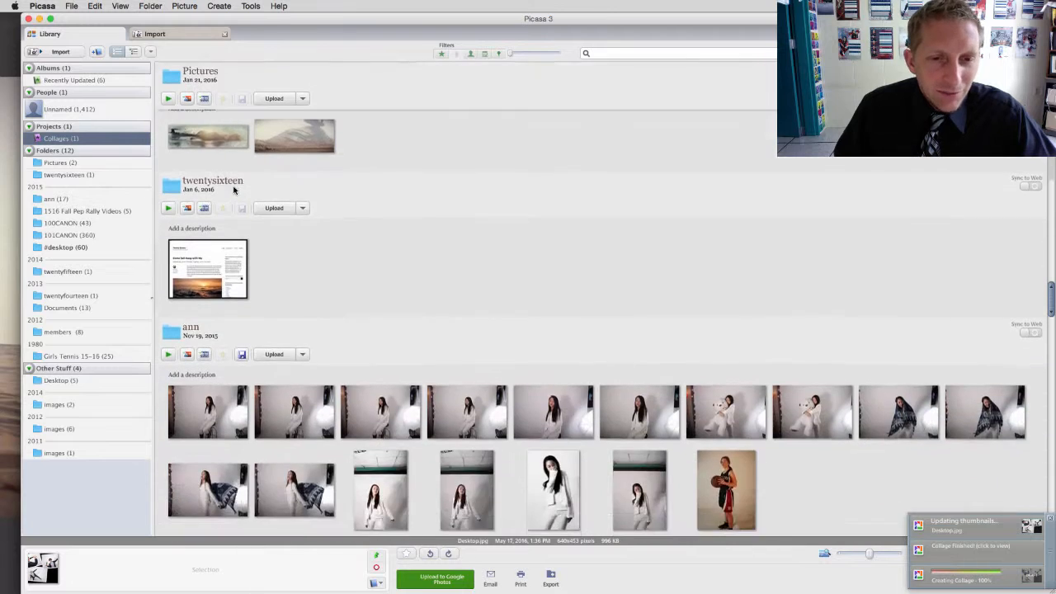
scroll(235, 191, "up", 6)
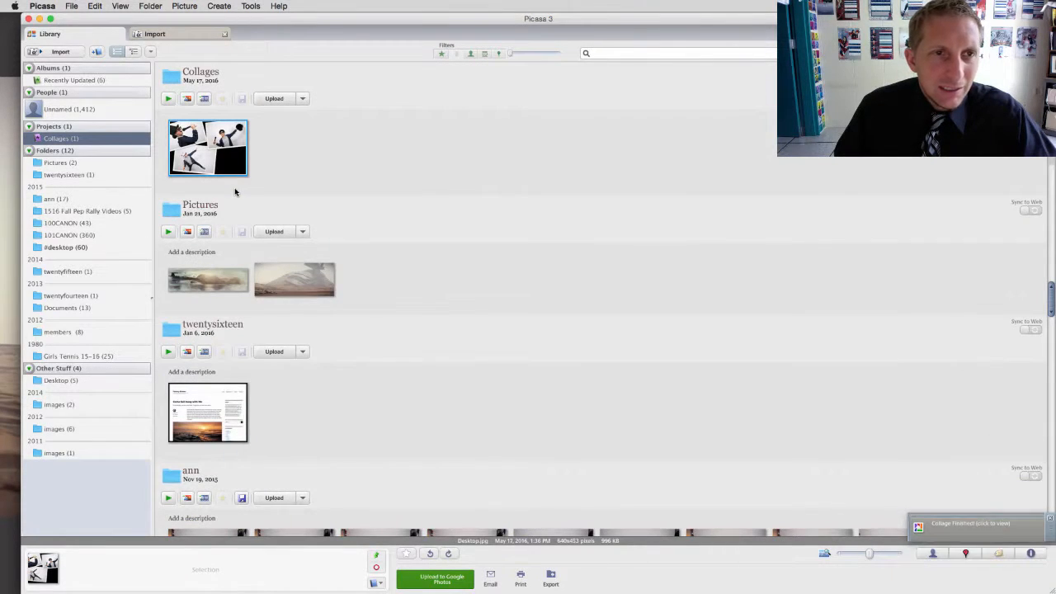
left_click(54, 380)
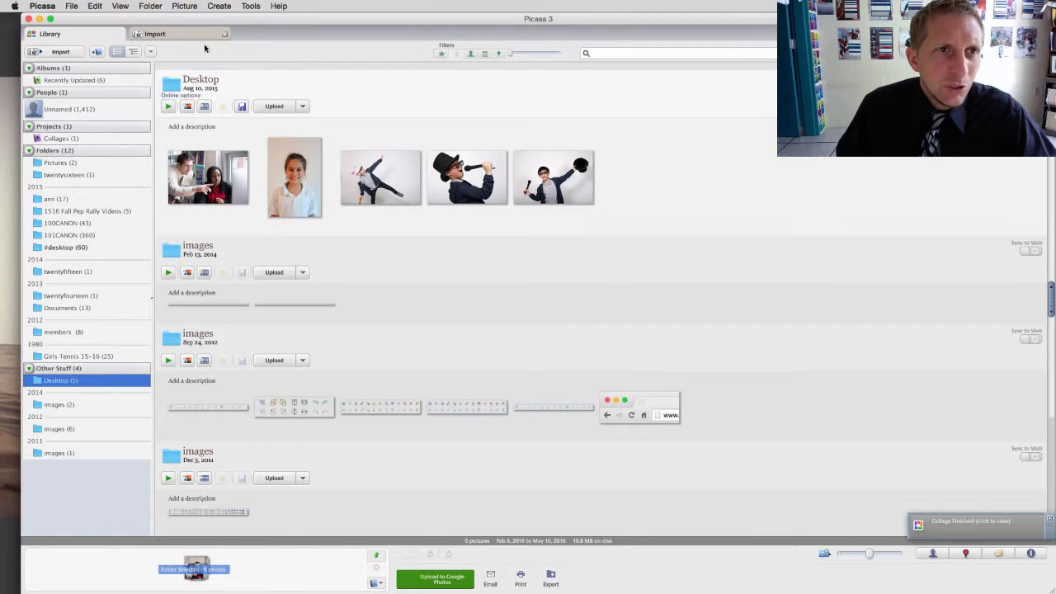
left_click(384, 178)
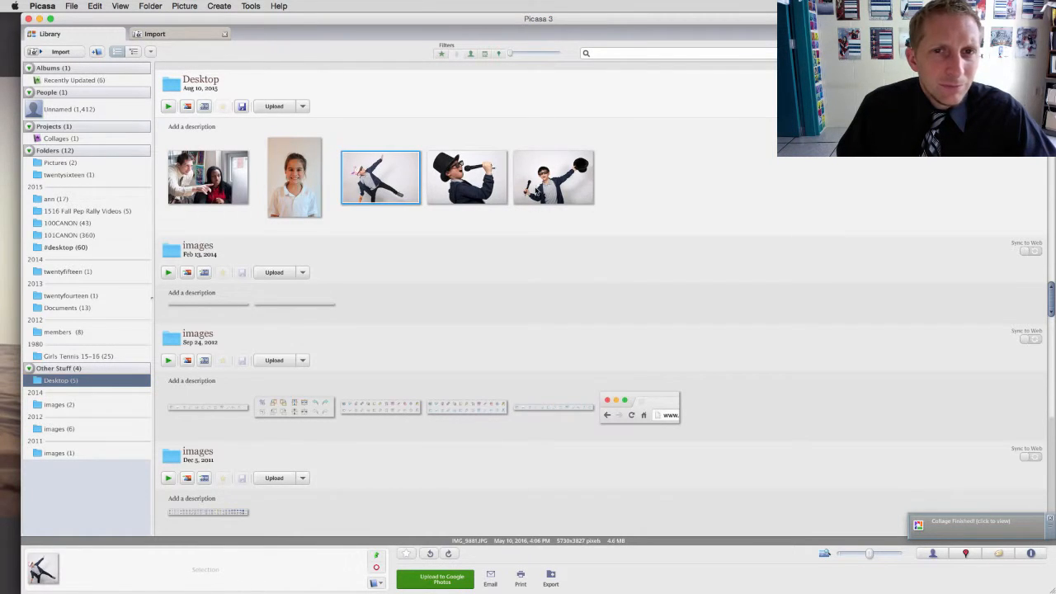
left_click(538, 191, "shift")
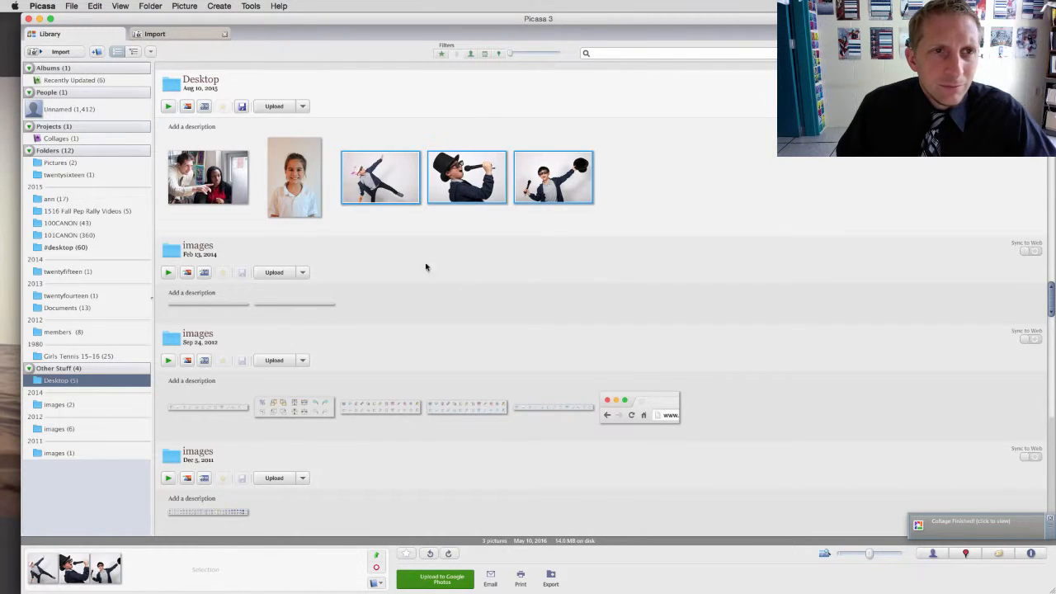
left_click(188, 107)
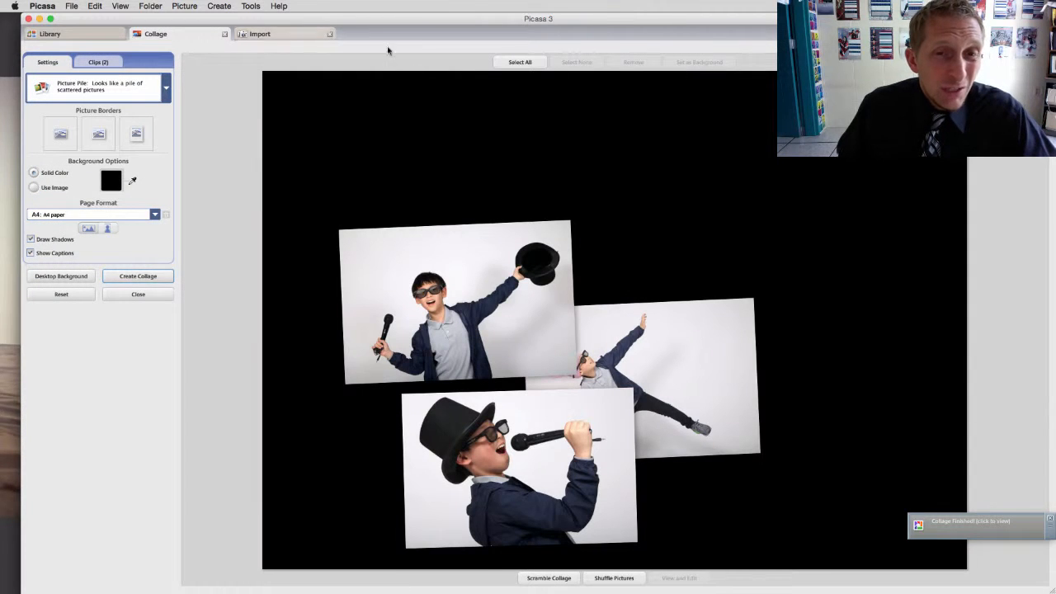
- Place the hat-holding photo in the new collage's upper left corner and view the page format choices, keeping A4 paper
left_click_drag(426, 226, 348, 89)
left_click(64, 216)
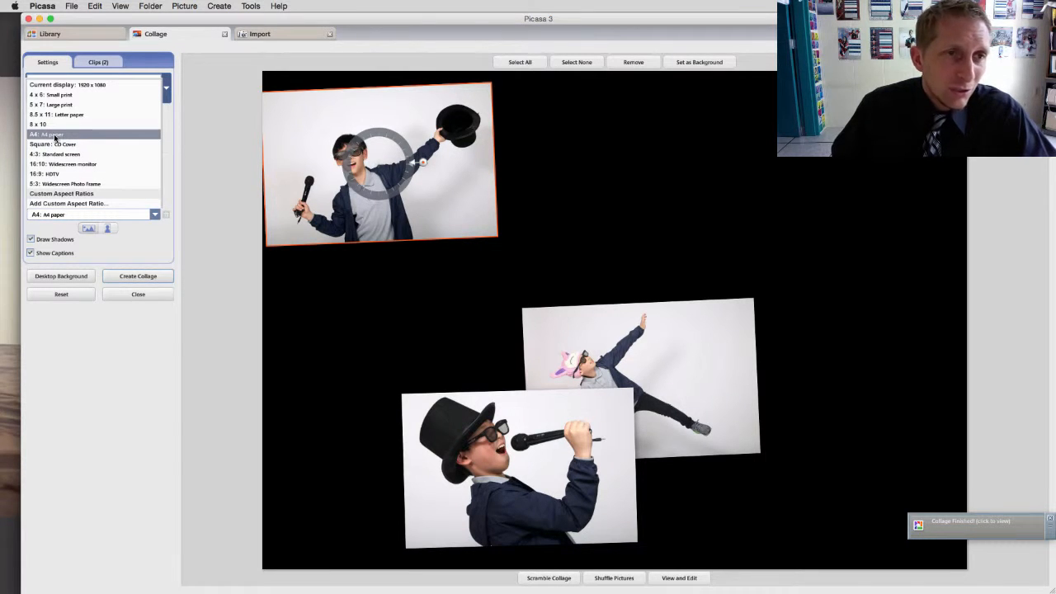
left_click(236, 236)
- Return to the photo library and open the finished collage from the Collages project for editing
left_click(81, 39)
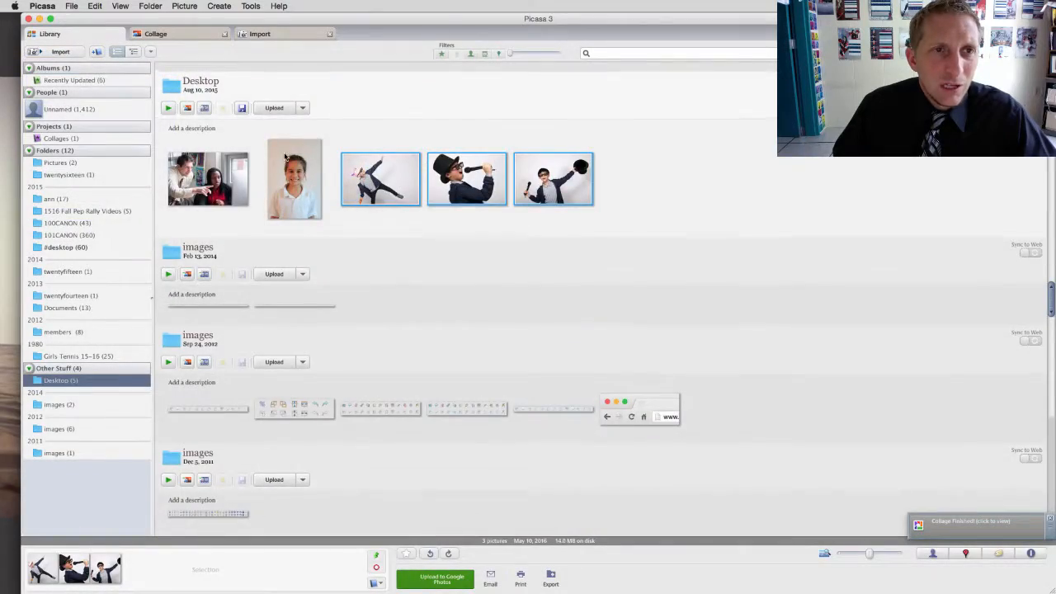
scroll(285, 157, "up", 10)
scroll(285, 157, "up", 10)
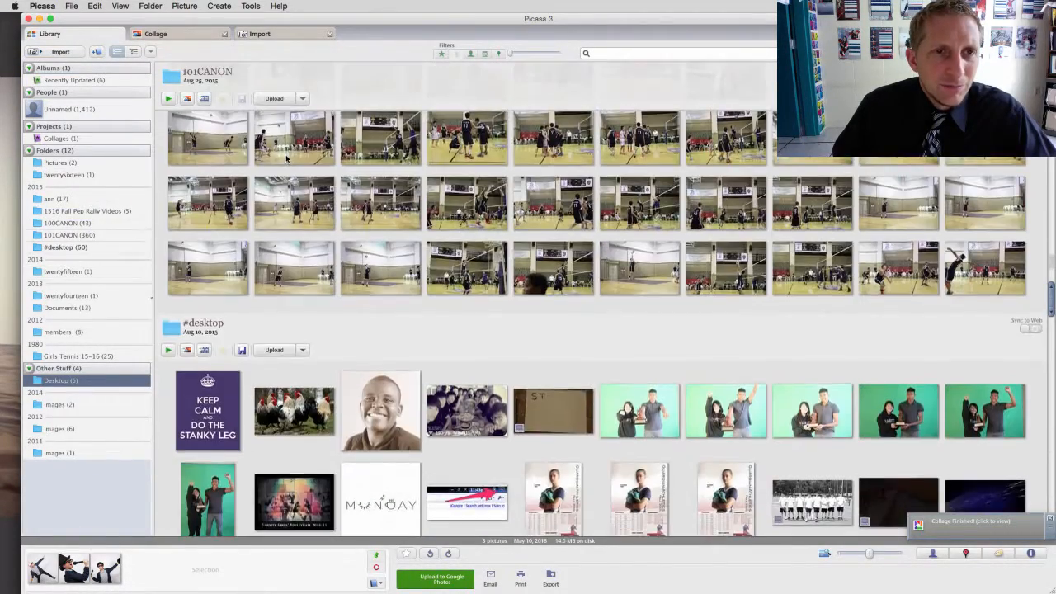
scroll(289, 159, "down", 5)
scroll(288, 160, "down", 10)
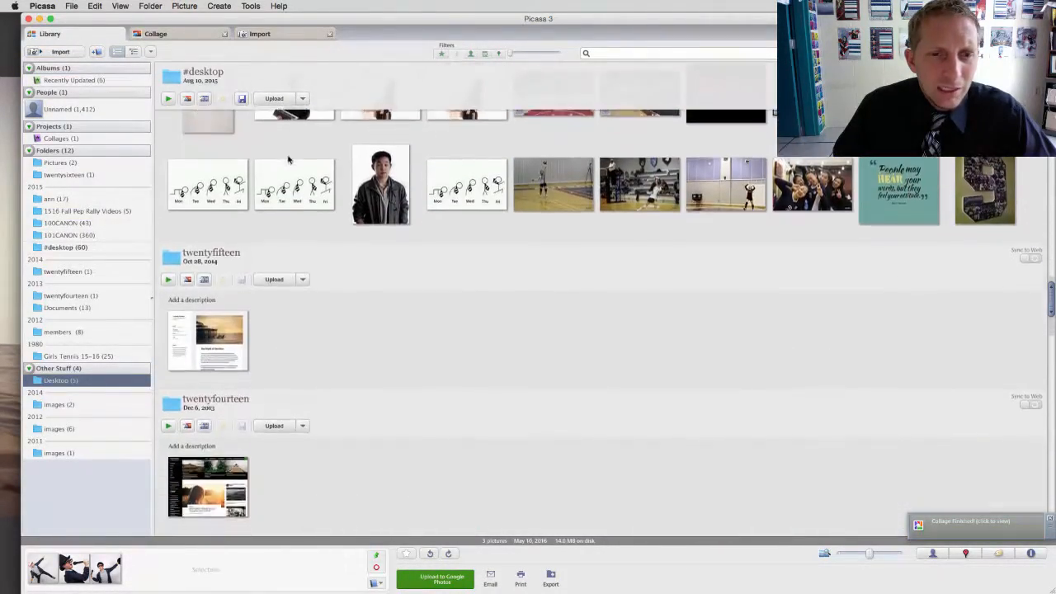
scroll(288, 160, "down", 10)
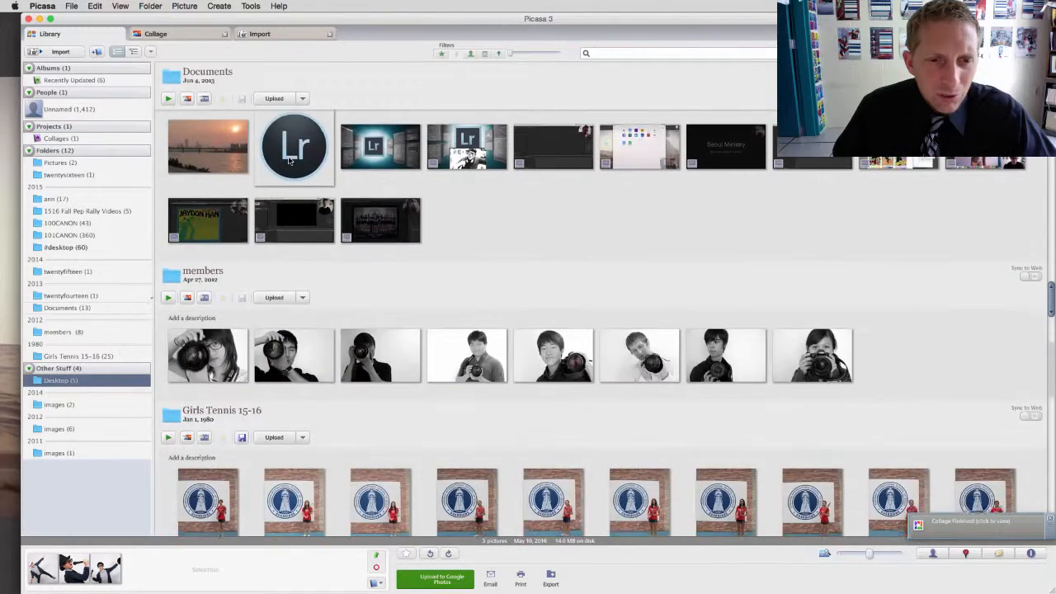
scroll(289, 161, "down", 8)
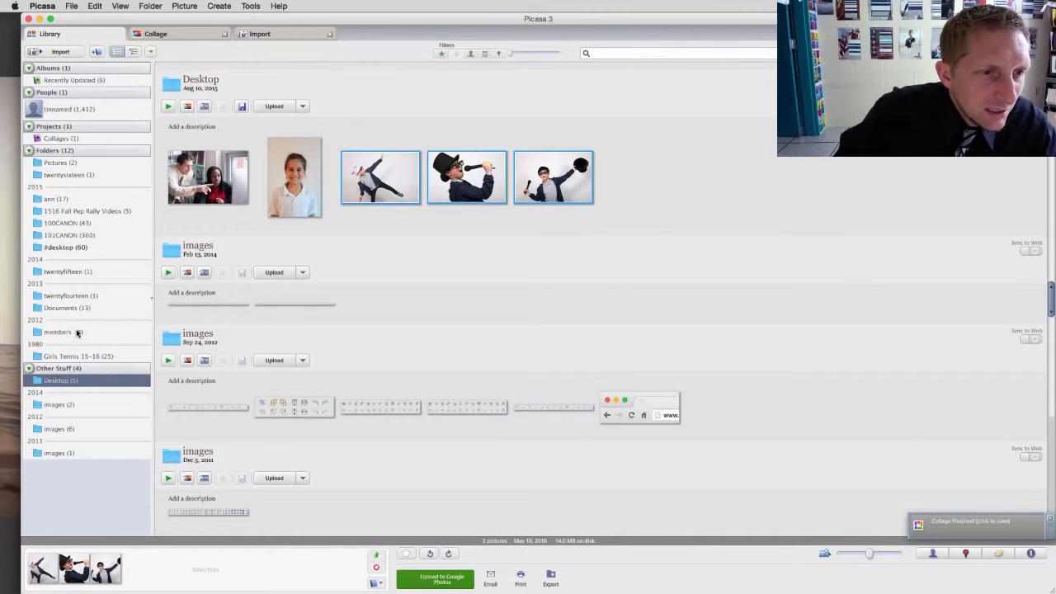
left_click(64, 139)
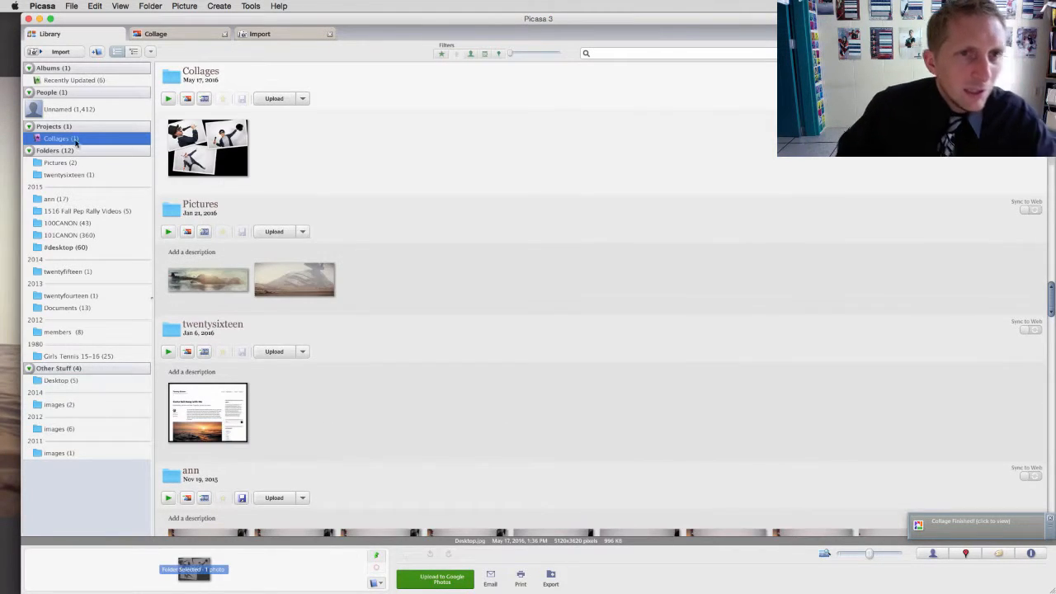
left_click(219, 153)
double_click(220, 152)
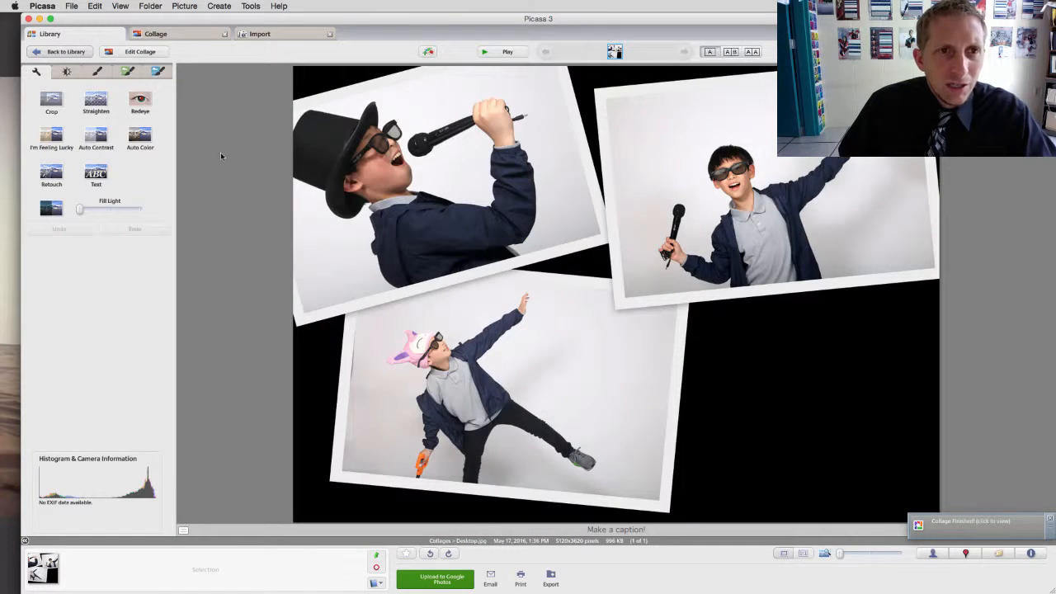
- Try to reopen the finished collage's layout for editing, and go back to its image in the library
left_click(128, 51)
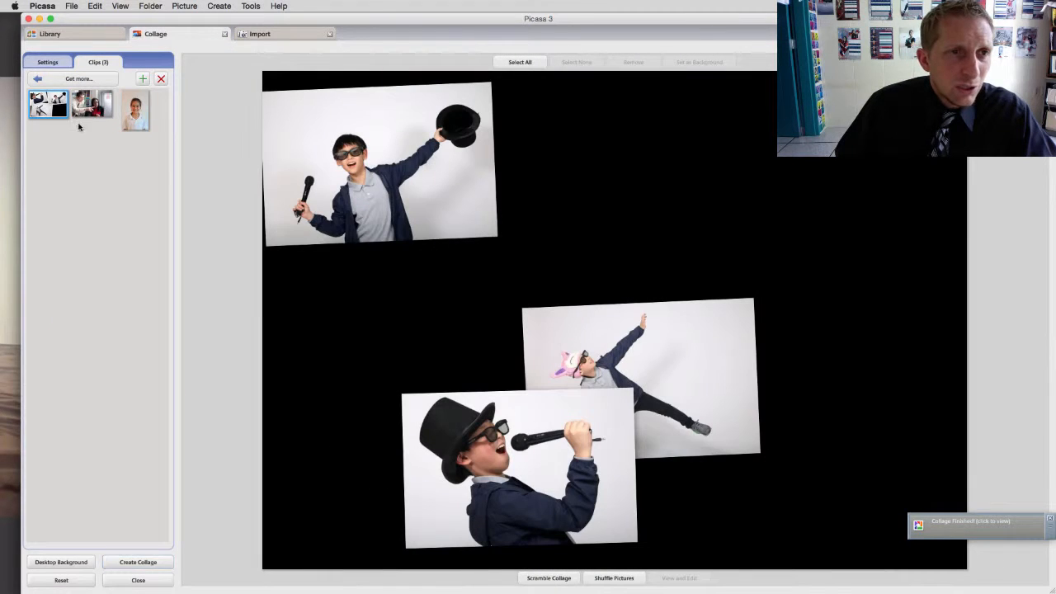
left_click(76, 78)
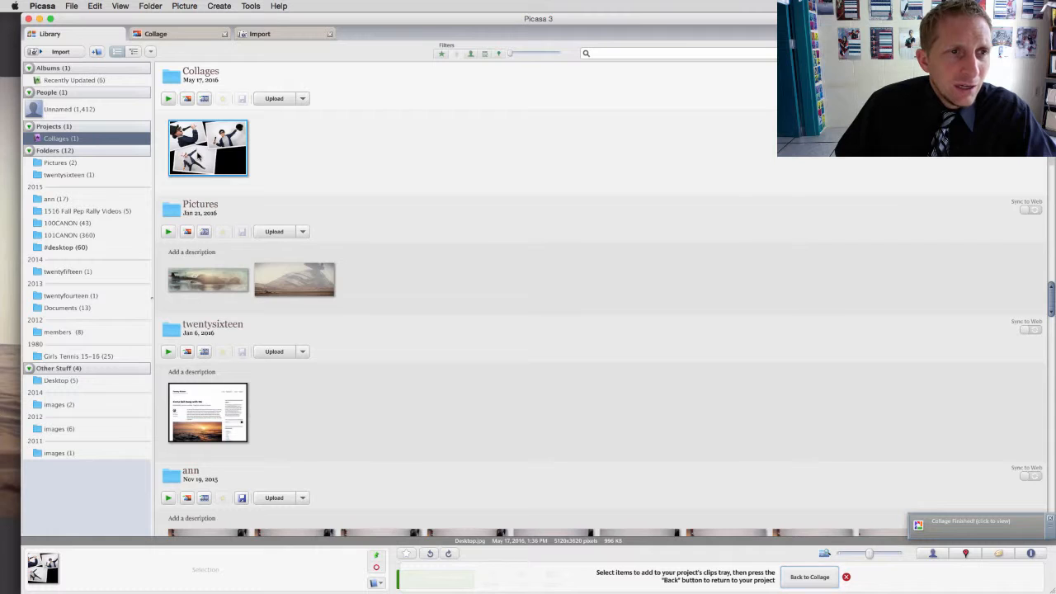
double_click(196, 154)
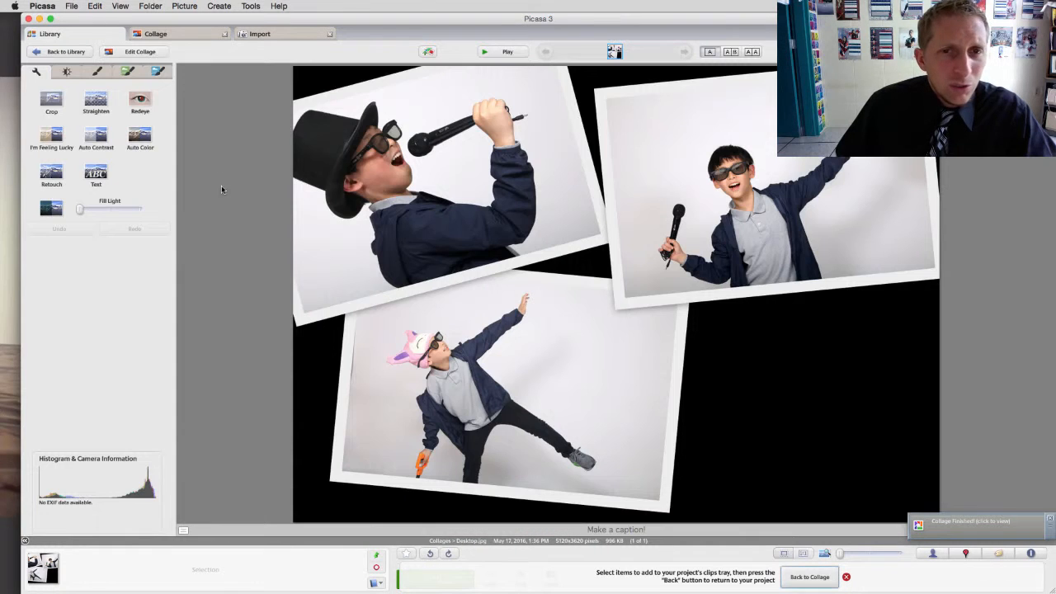
- Start adding text to the finished collage and set the text outline colour to white
left_click(96, 174)
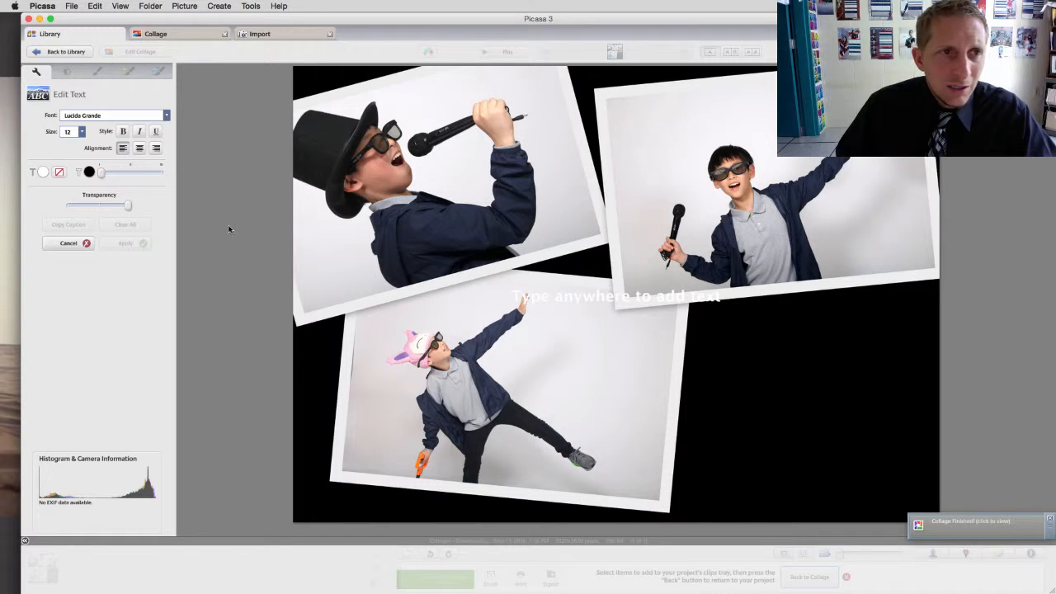
left_click(90, 171)
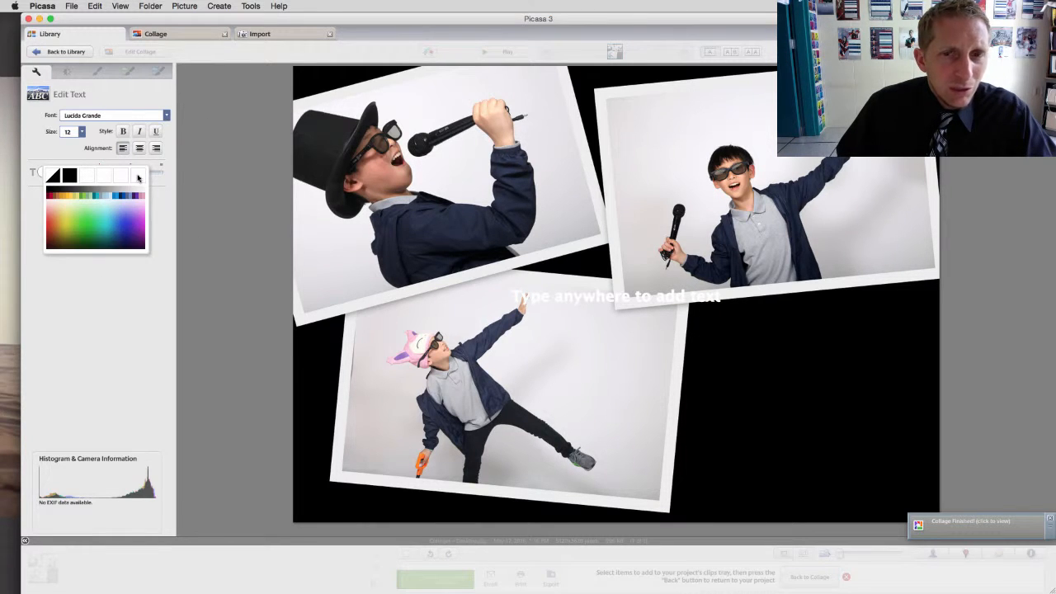
left_click(137, 176)
- Set the font for the collage text to Century Gothic
left_click(166, 115)
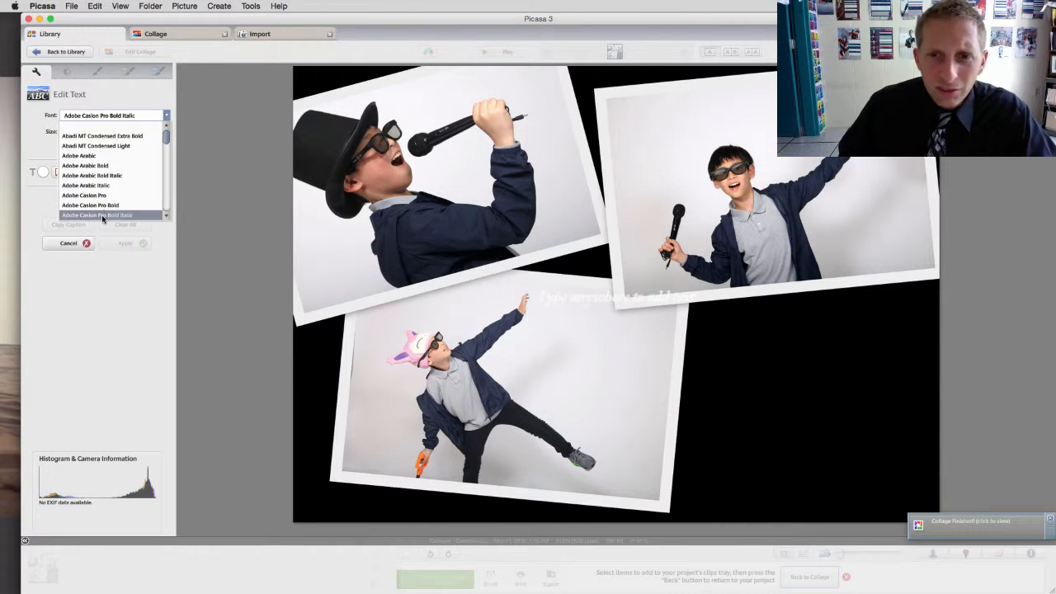
scroll(104, 207, "down", 2)
scroll(104, 206, "down", 10)
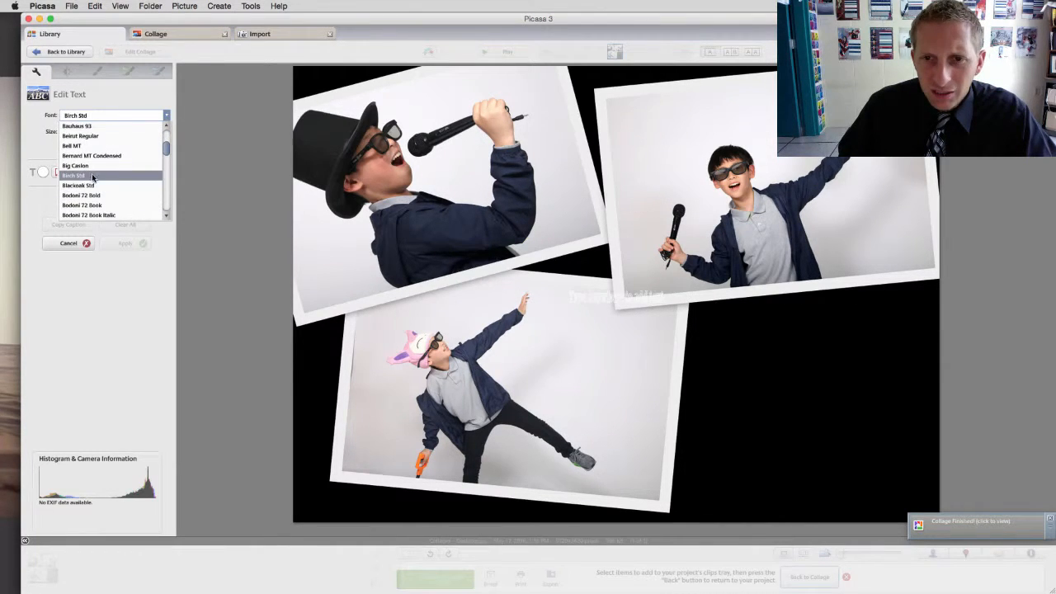
scroll(96, 187, "down", 3)
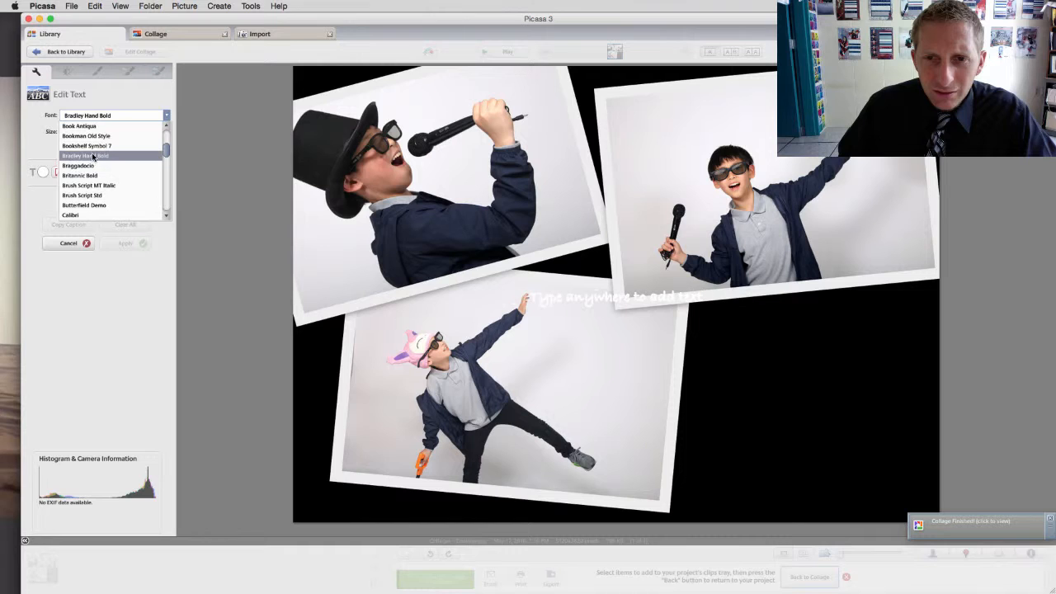
scroll(87, 189, "down", 3)
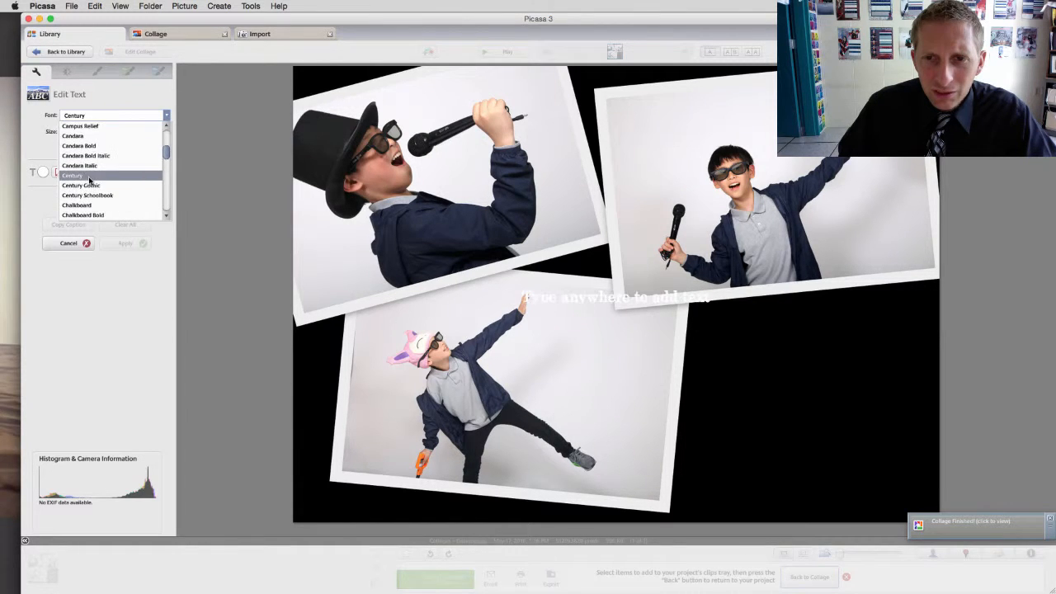
left_click(87, 189)
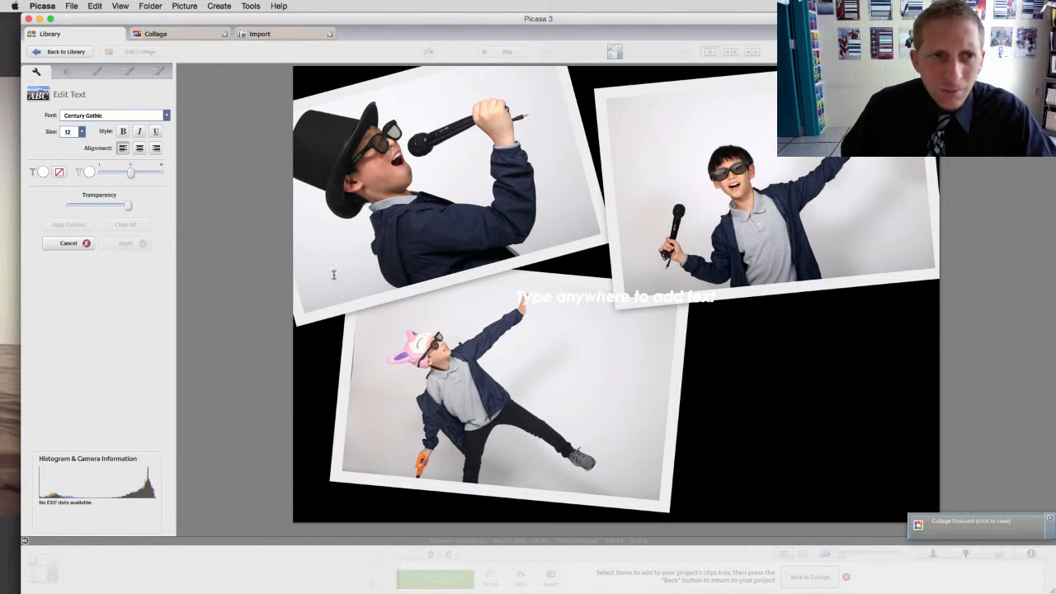
- Add the text "Your Name" to the collage, enlarge it and place it in the empty black area at the lower right
left_click(583, 305)
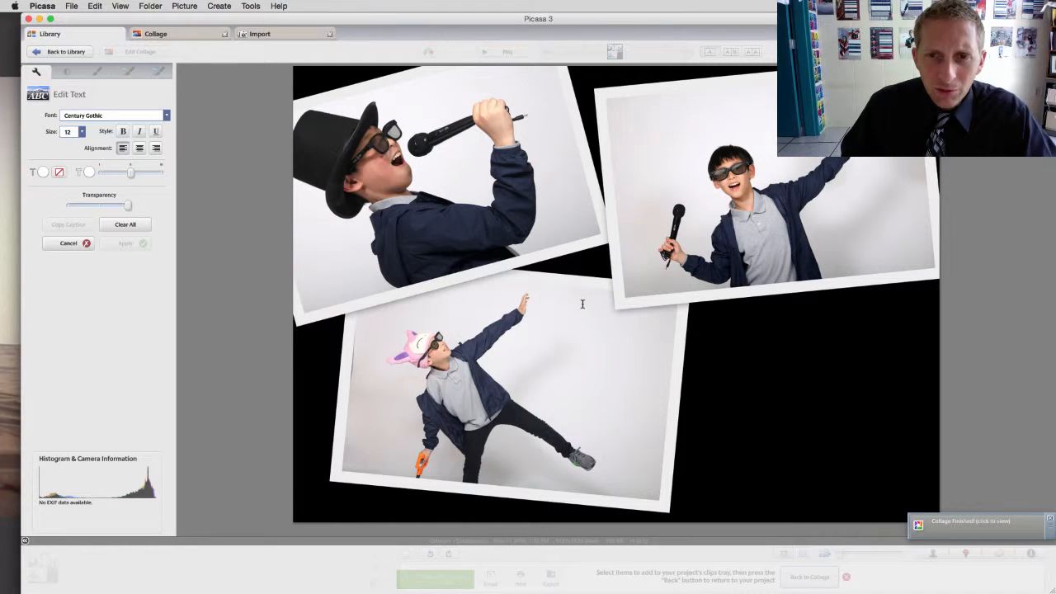
type("Your Name")
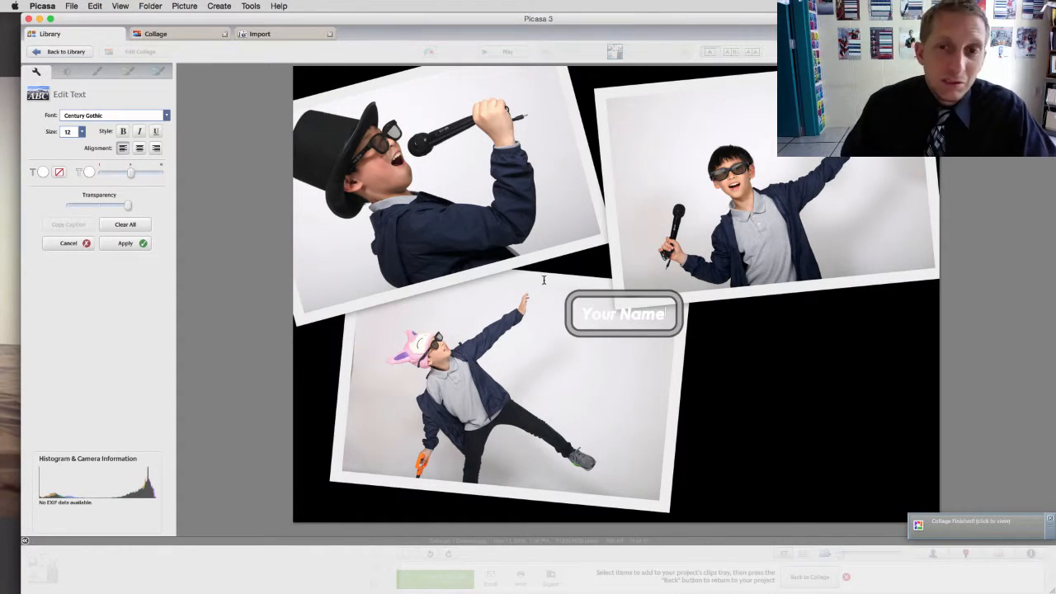
left_click_drag(599, 297, 763, 334)
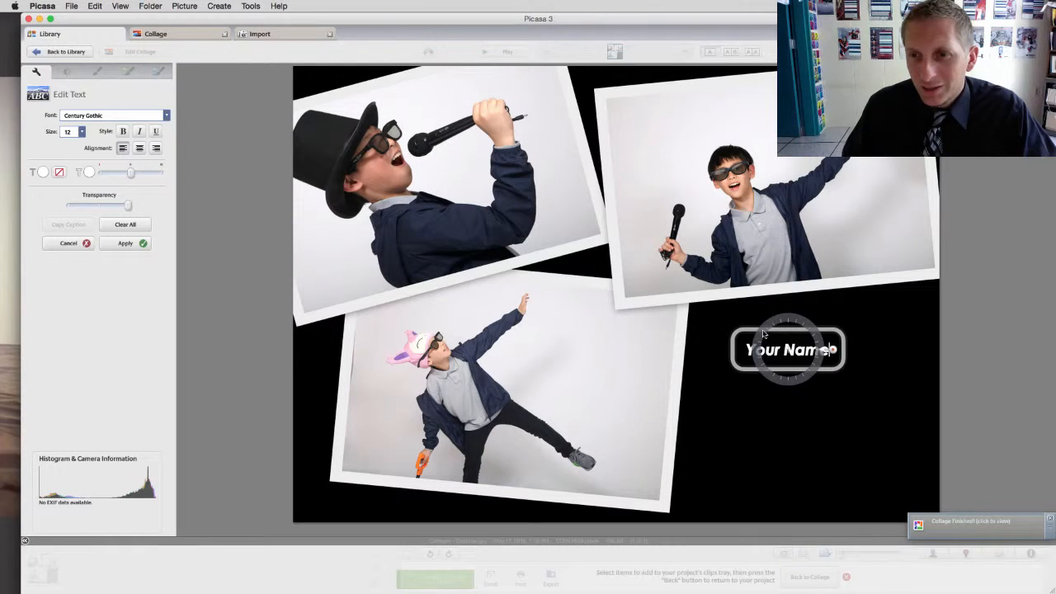
left_click_drag(836, 350, 888, 347)
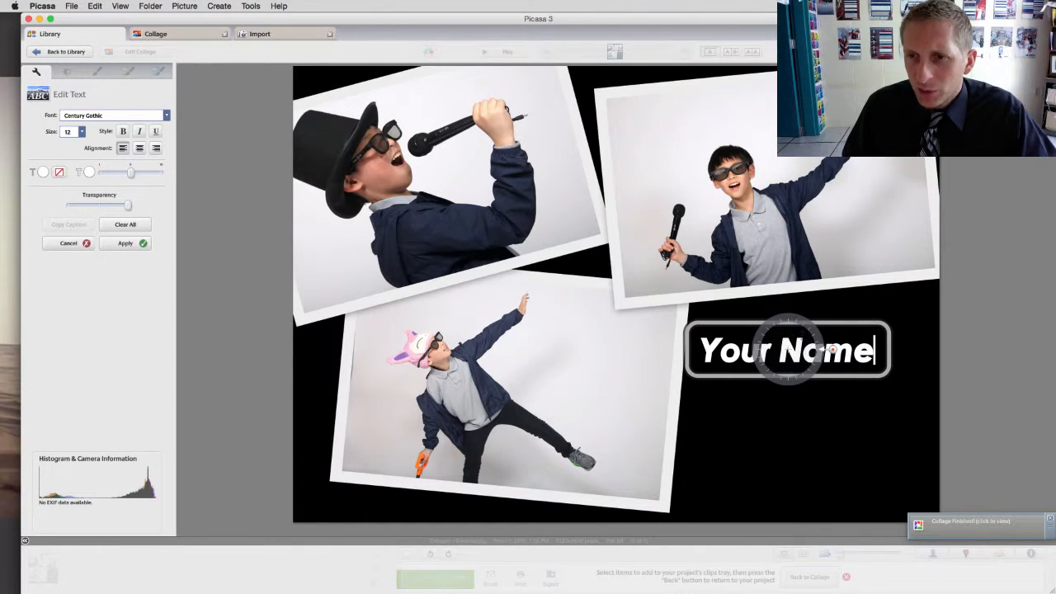
left_click_drag(804, 326, 826, 375)
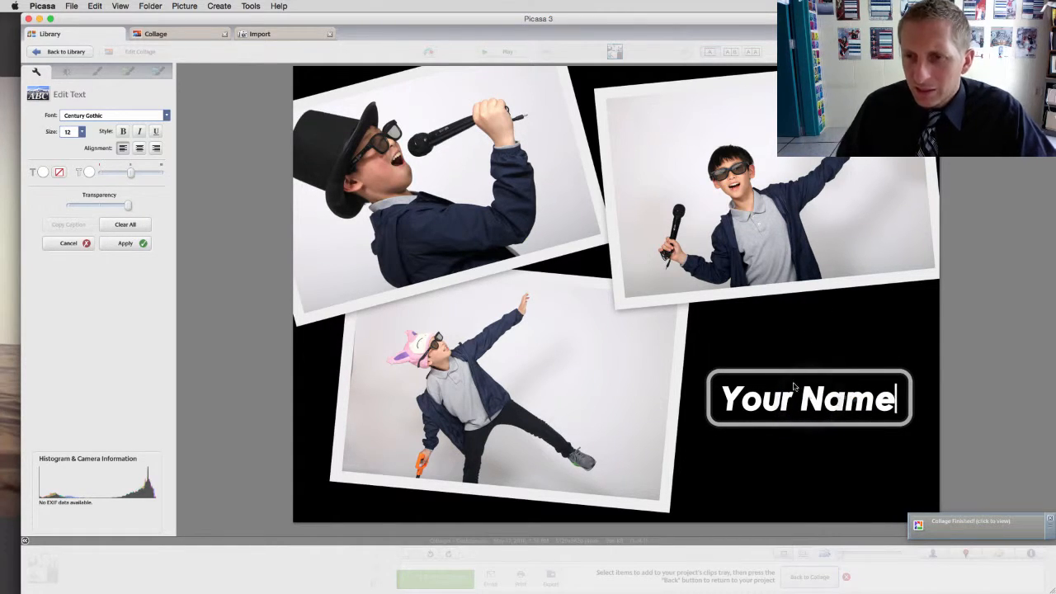
- Move the text up slightly, change it to "Your First Name", shrink it to fit the black area and apply it
mouse_move(809, 391)
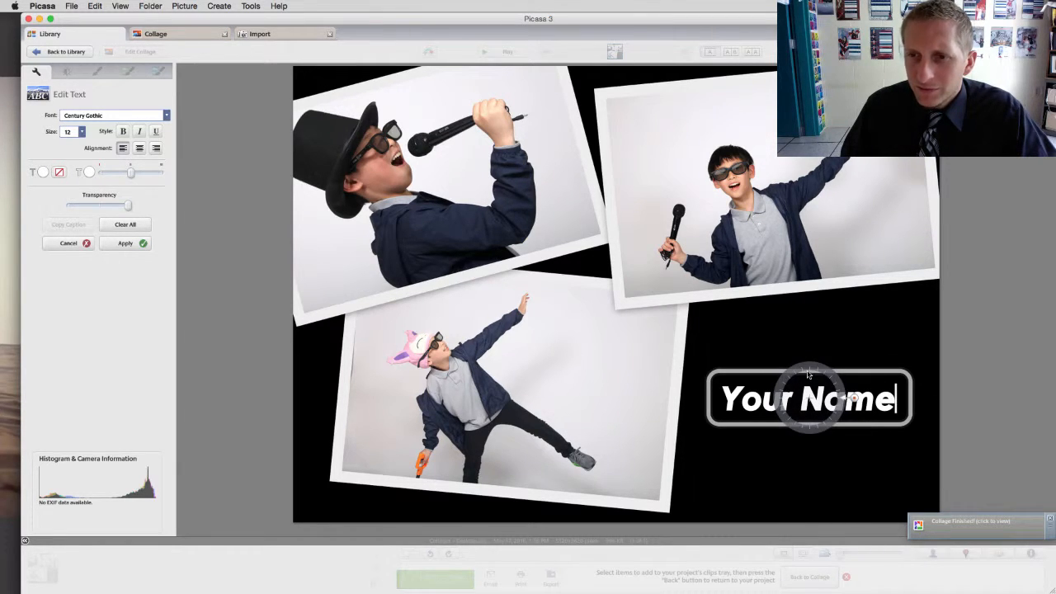
left_click_drag(809, 377, 854, 365)
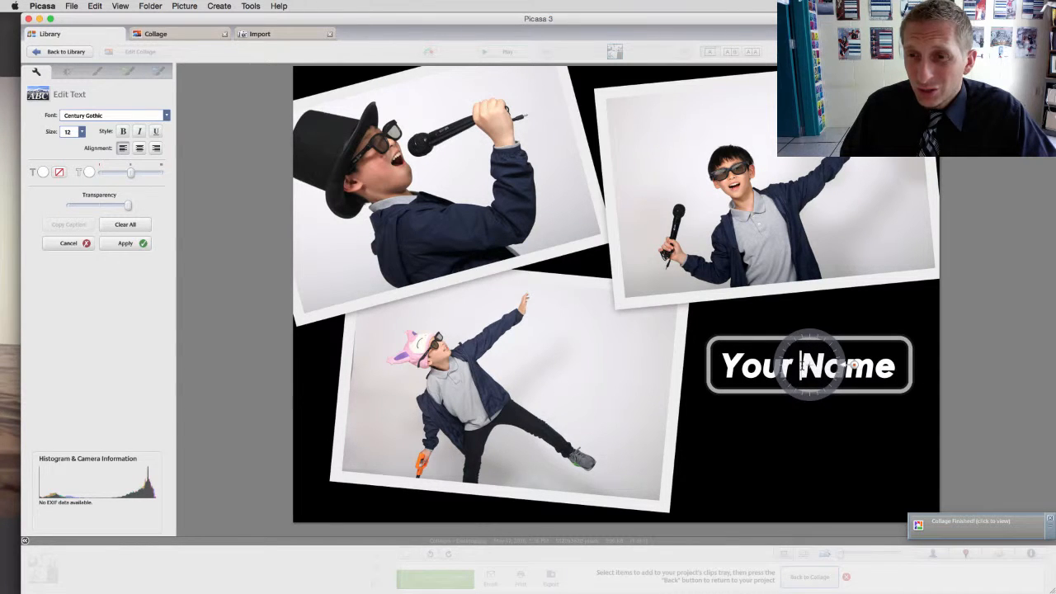
type("First")
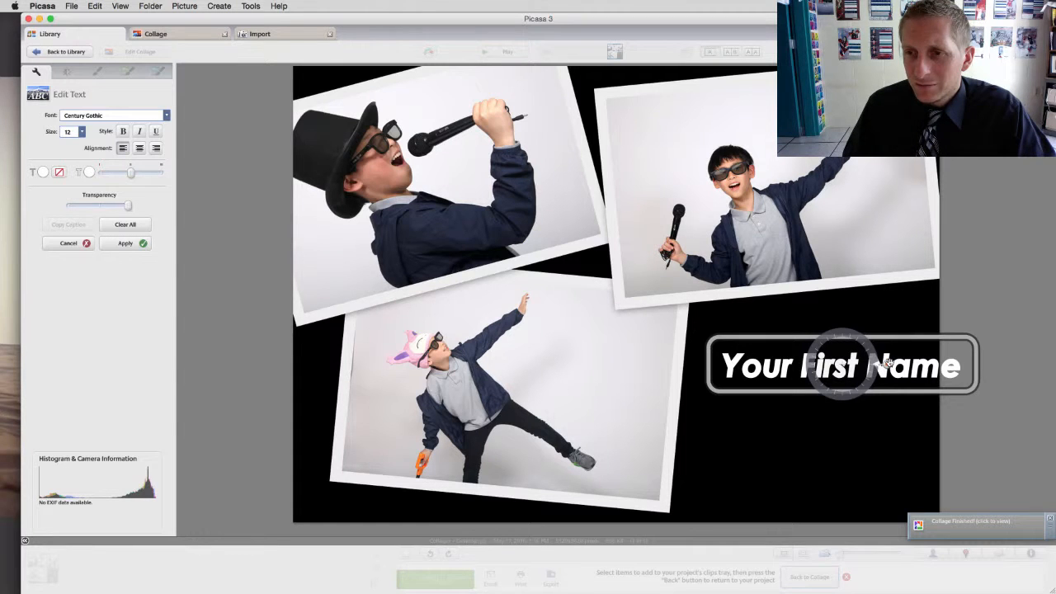
left_click_drag(887, 366, 812, 339)
left_click(749, 447)
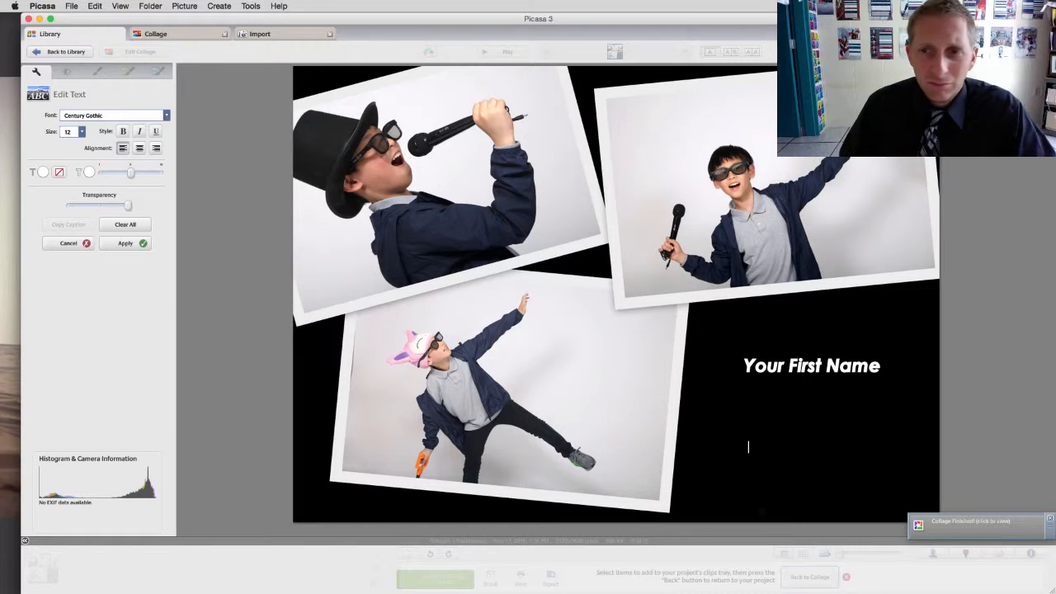
left_click(124, 244)
- Add a second text "Your Last Name" just below the first one, offset slightly to the right, and apply it
left_click(96, 174)
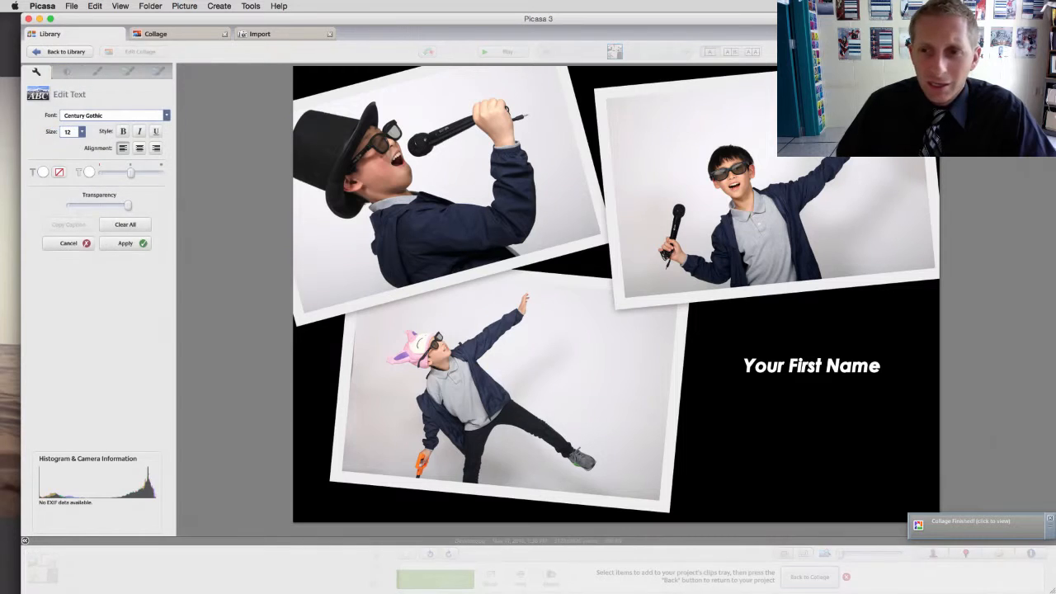
left_click(757, 410)
type("Your ")
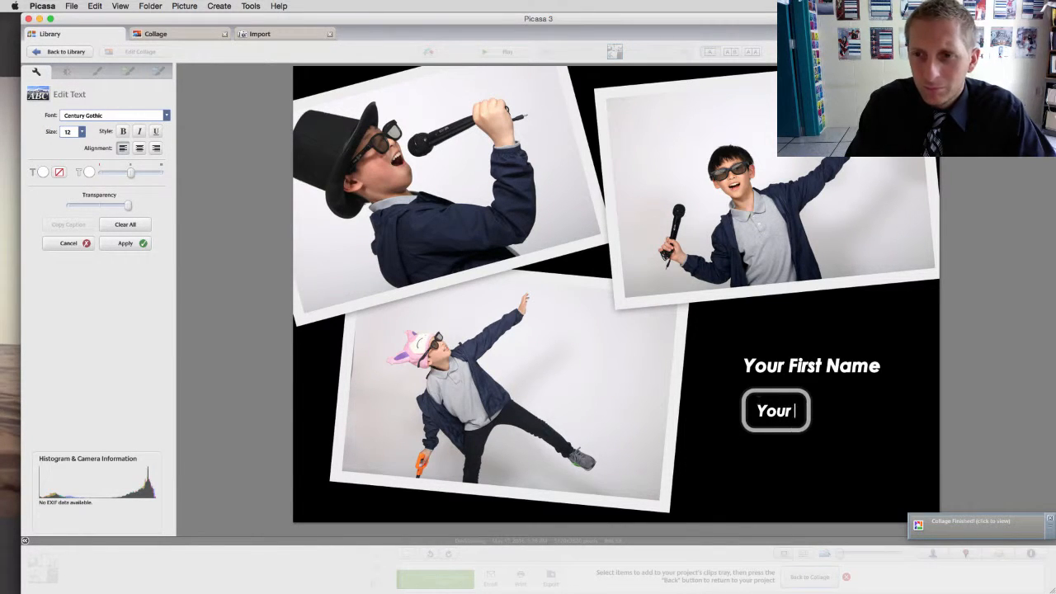
type("Last Name")
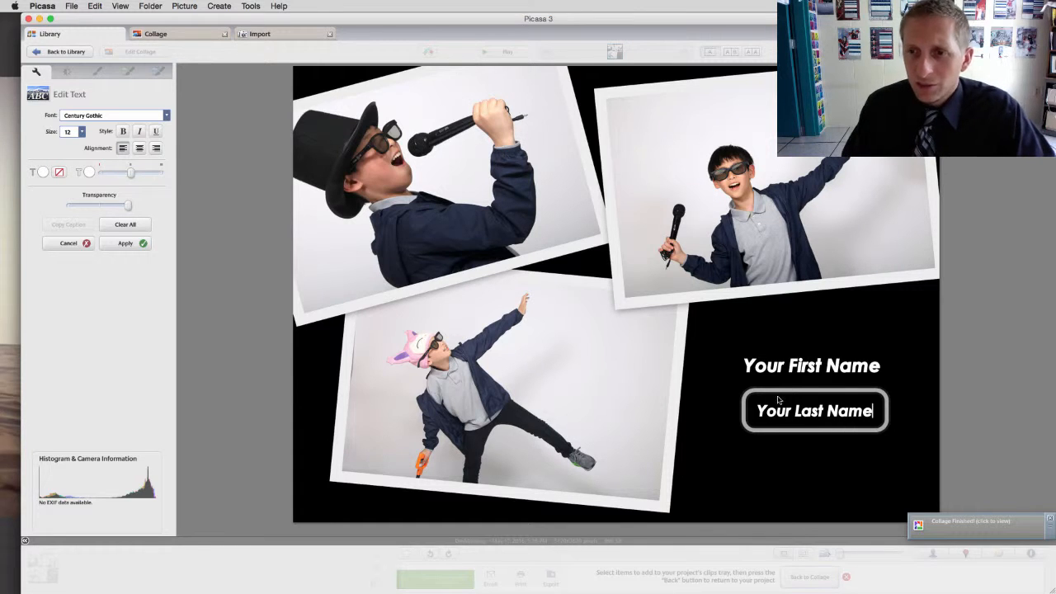
left_click_drag(775, 392, 801, 386)
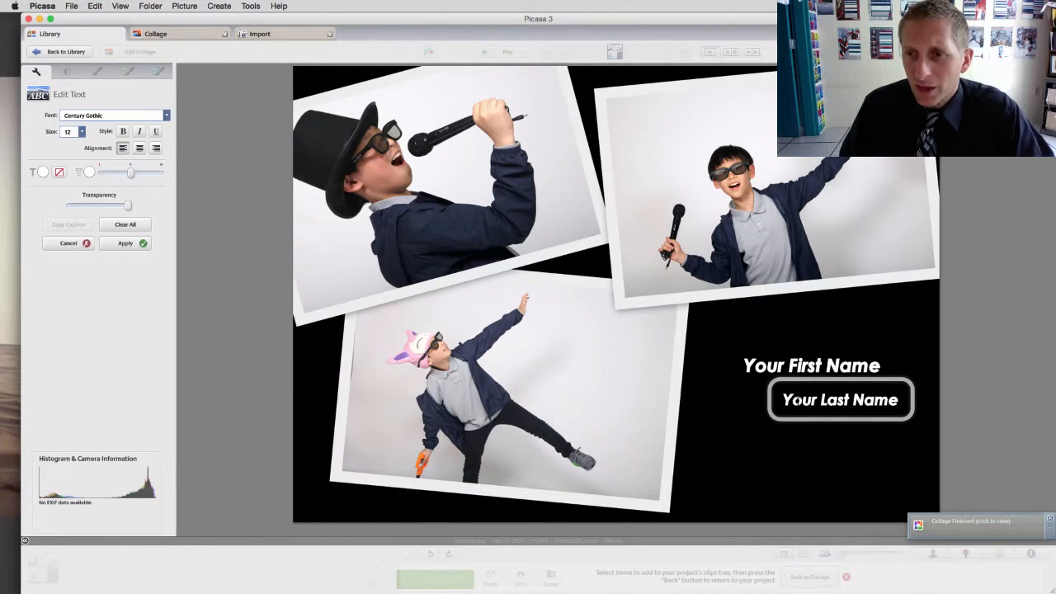
left_click(792, 468)
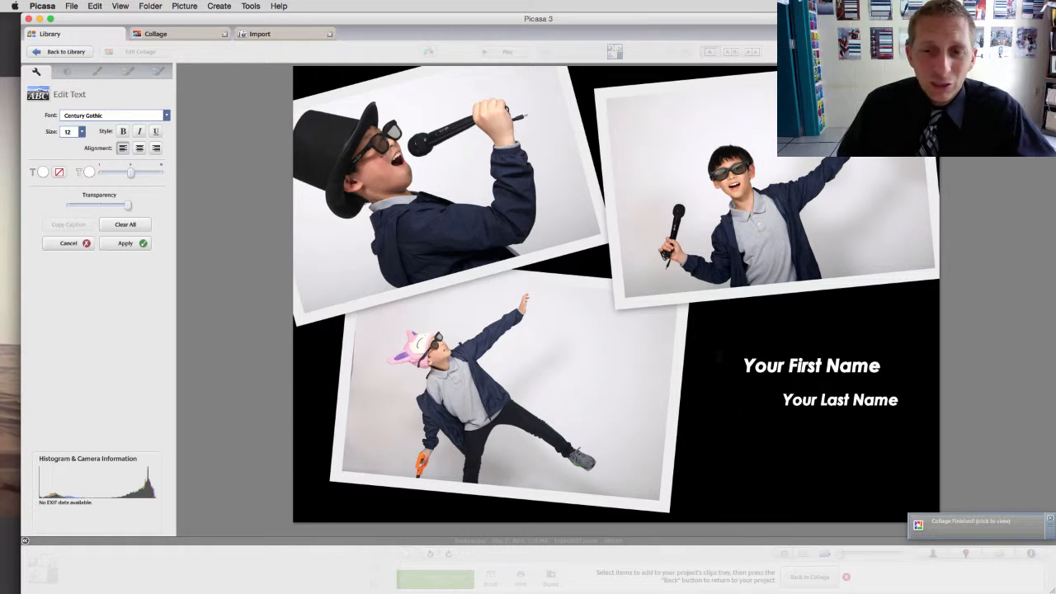
left_click(124, 244)
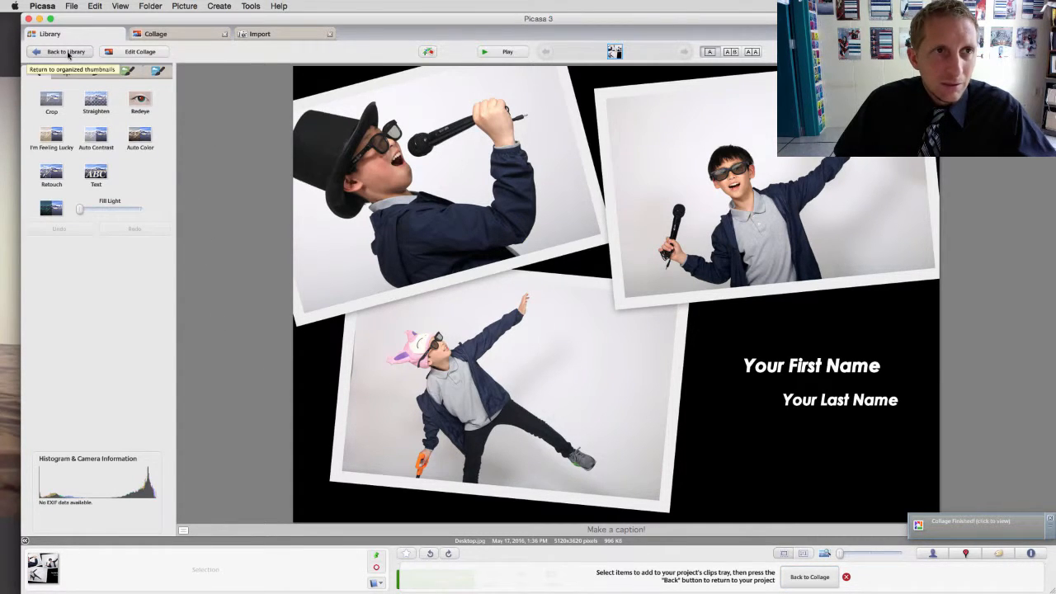
- Go back to the library and save the Collages project's changes to disk
left_click(140, 51)
left_click(98, 36)
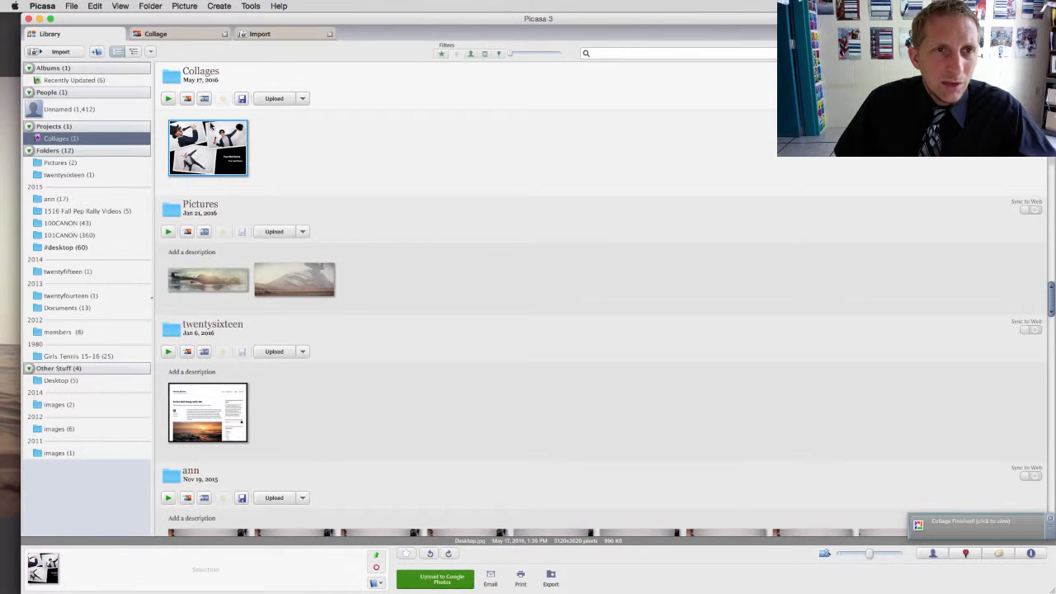
left_click(303, 99)
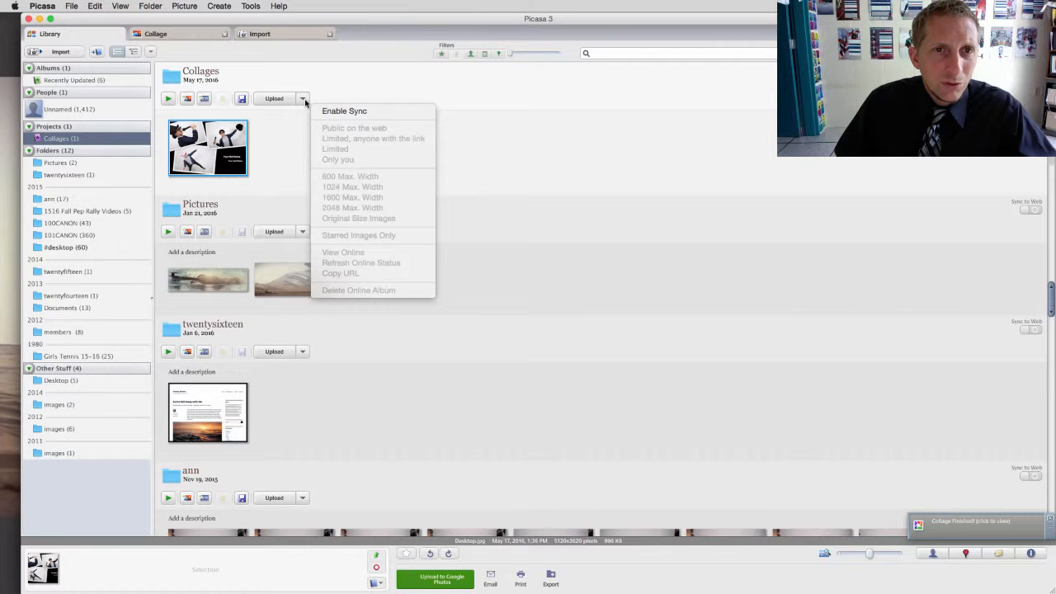
left_click(305, 102)
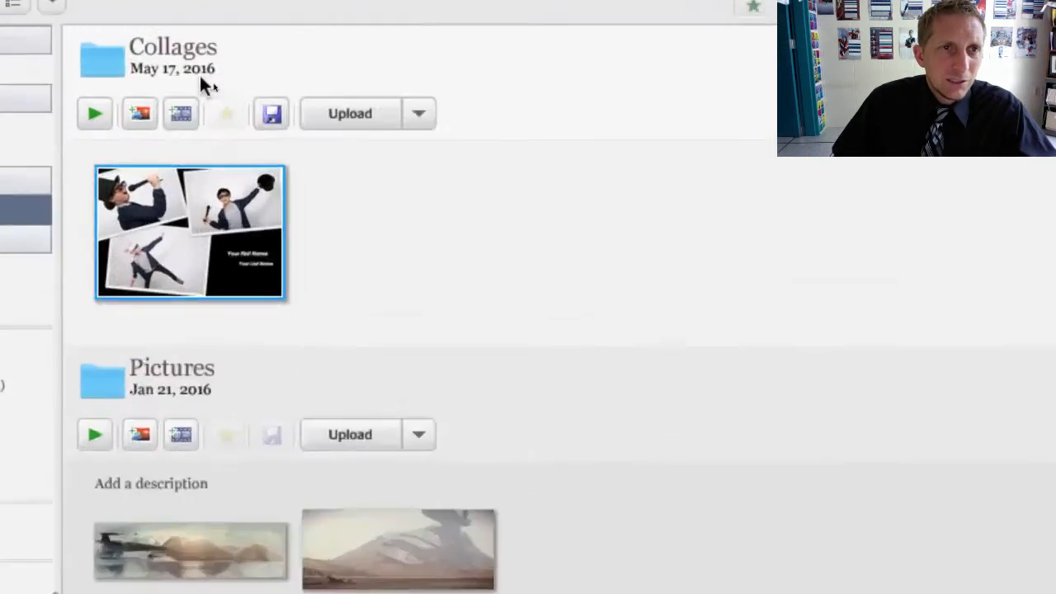
left_click(300, 125)
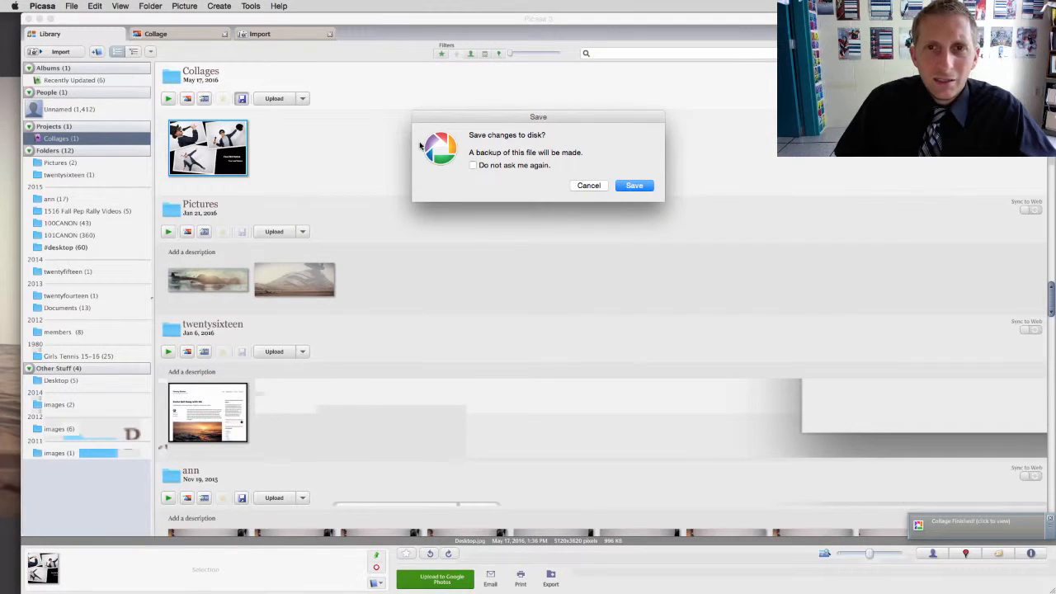
left_click(634, 186)
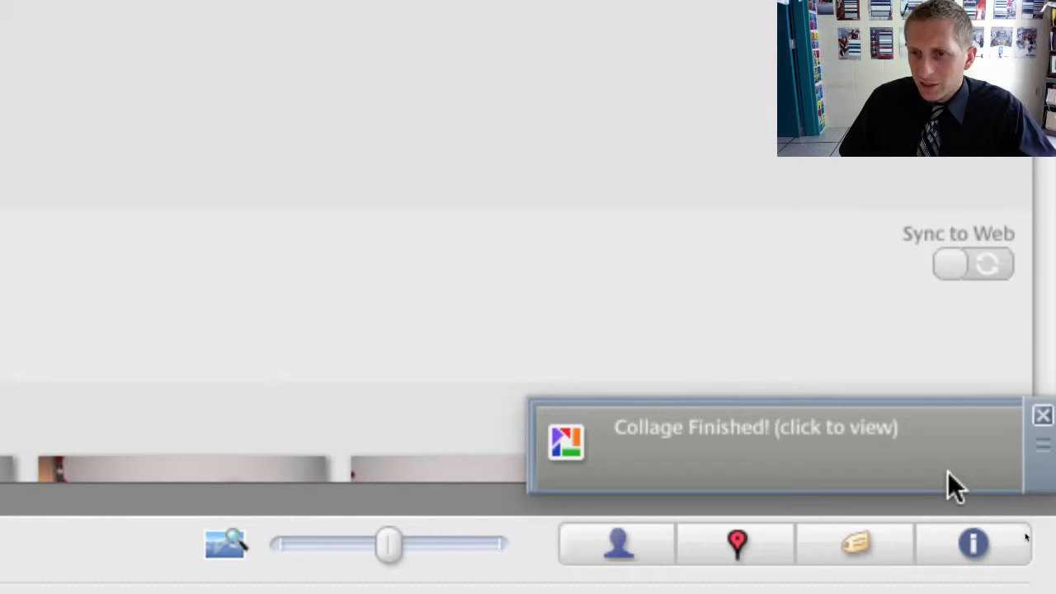
- Start exporting the selected collage and set the export location to the Desktop
left_click(940, 450)
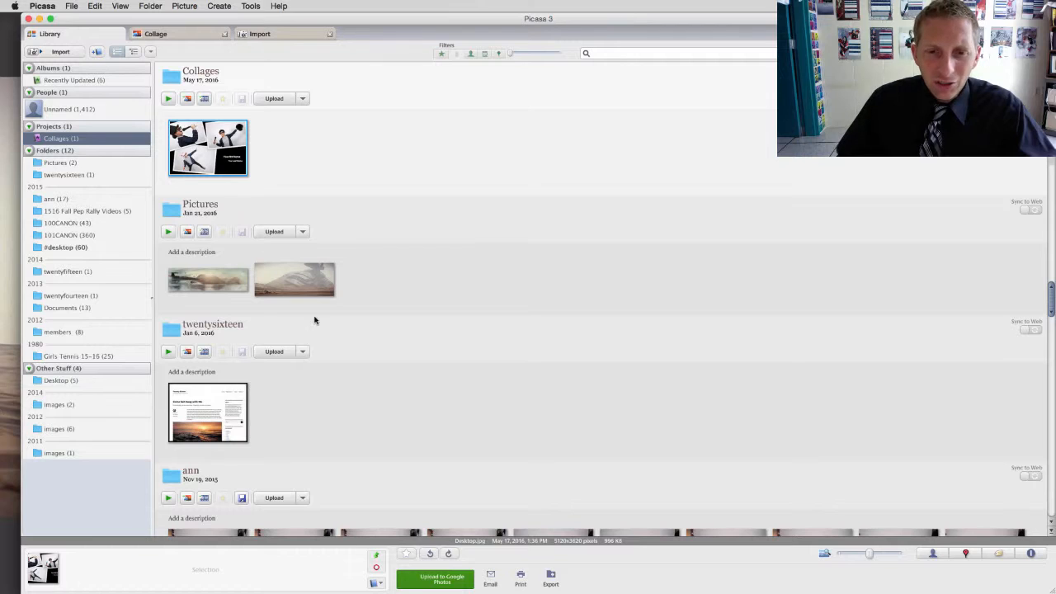
left_click(552, 578)
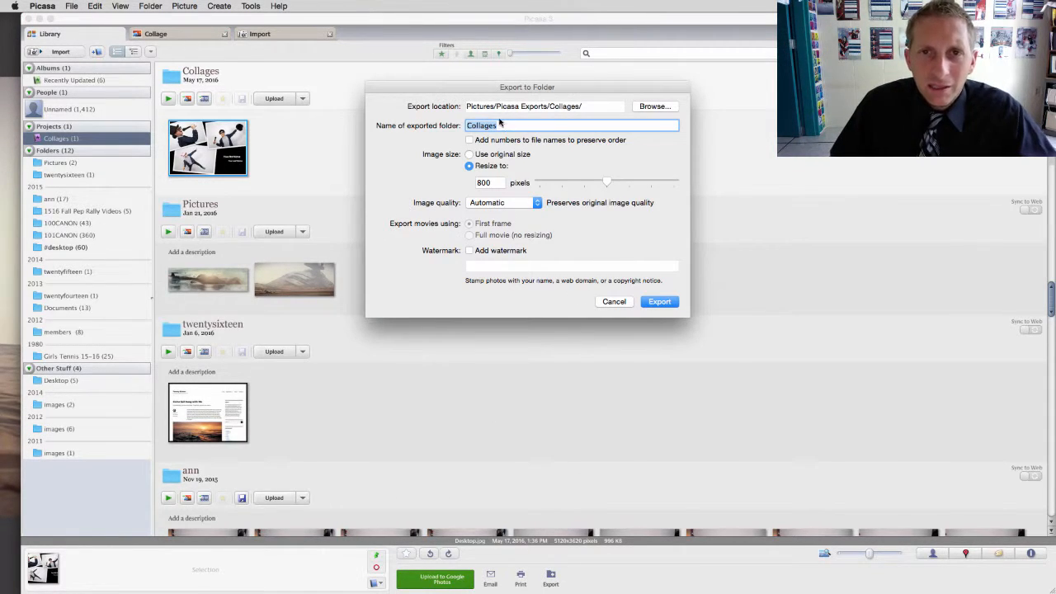
left_click(673, 110)
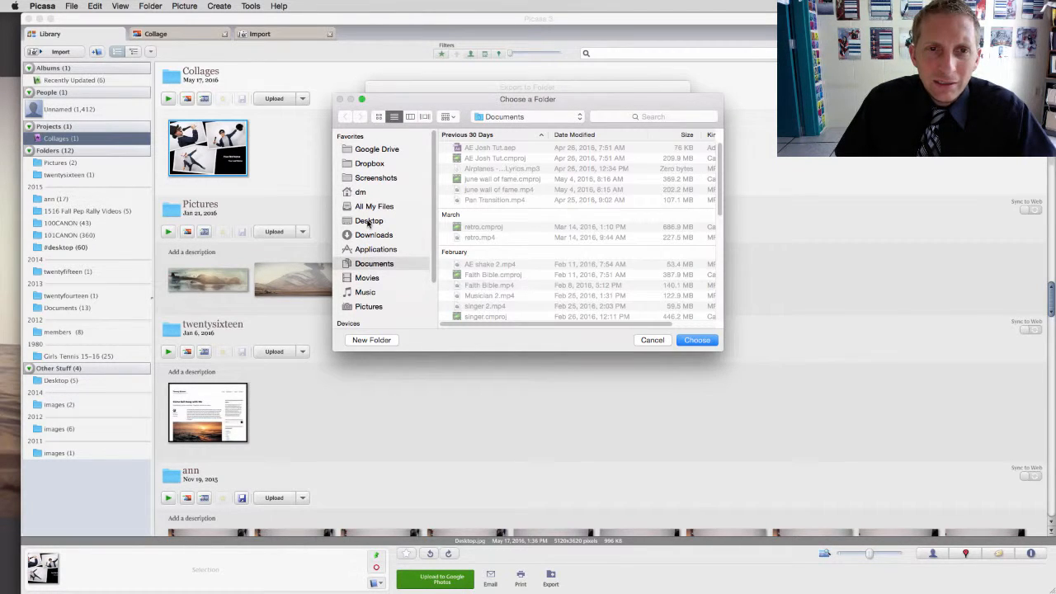
left_click(371, 222)
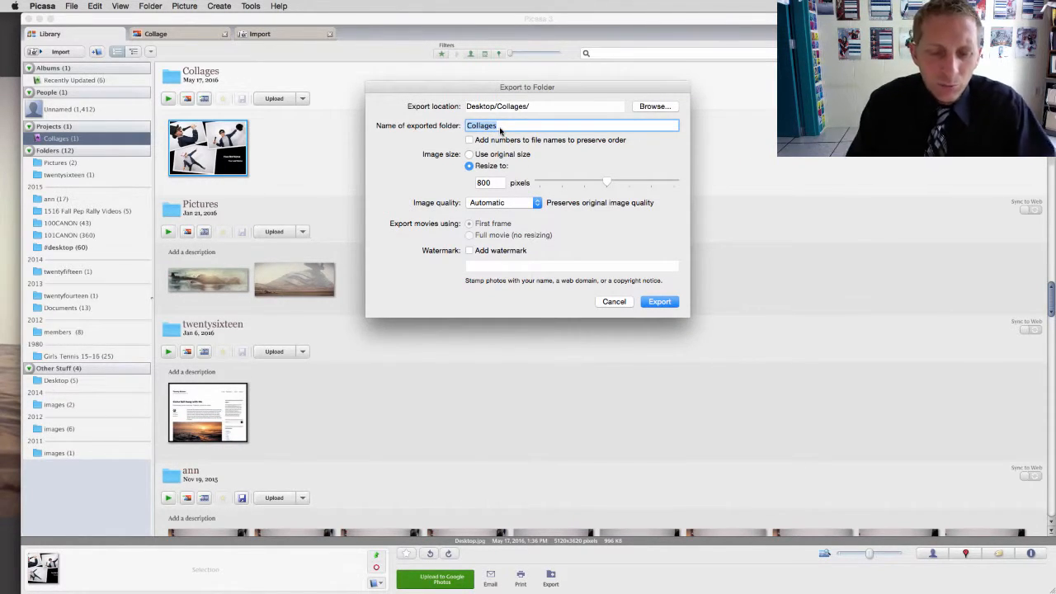
- Name the exported folder "Your First Last Name", keep the original image size and export the collage
type("Your First ")
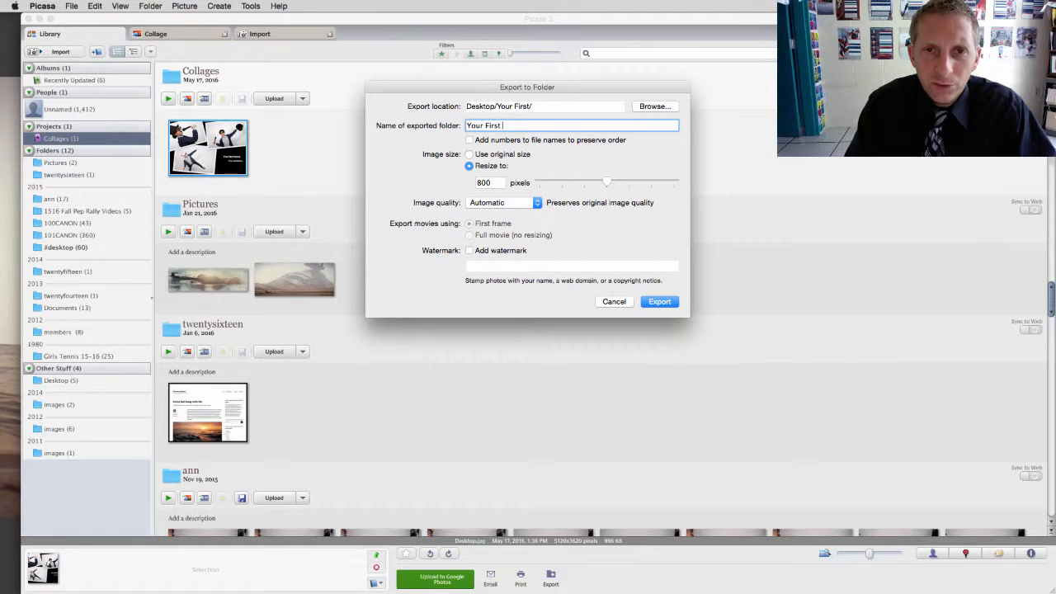
type("Last Name")
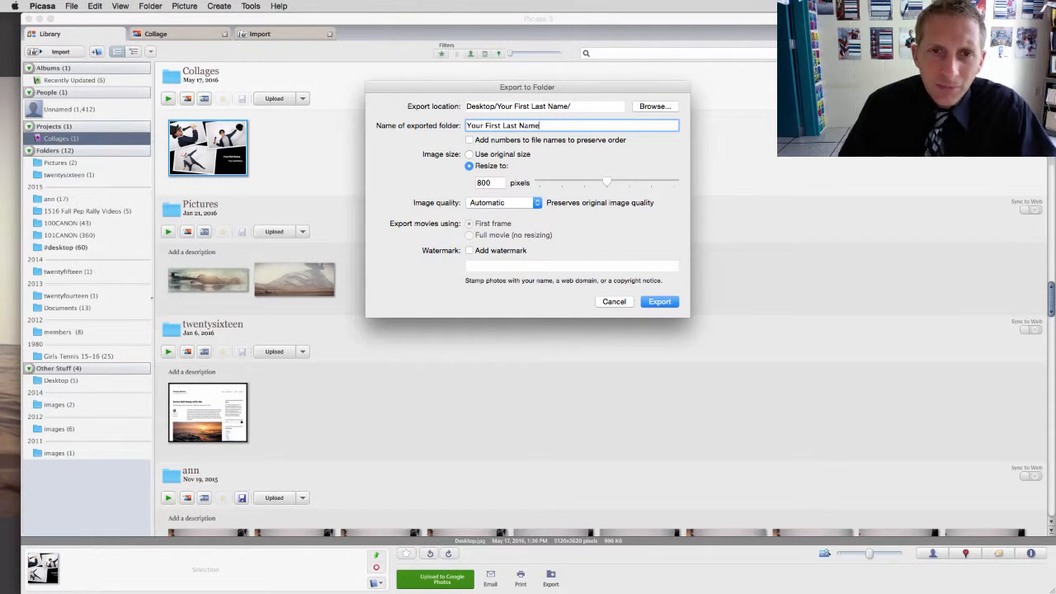
left_click(469, 154)
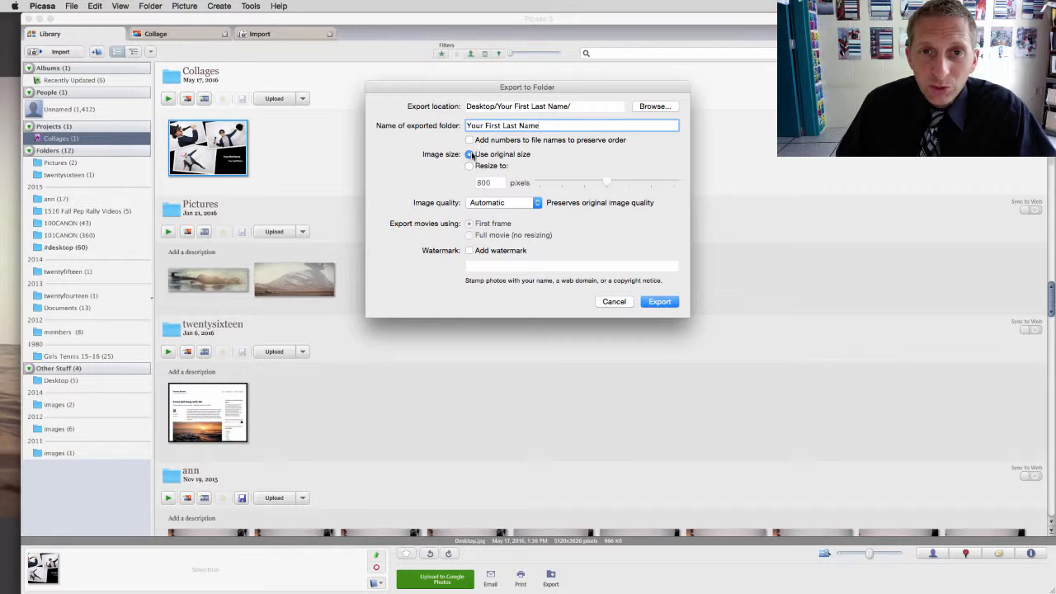
left_click(659, 302)
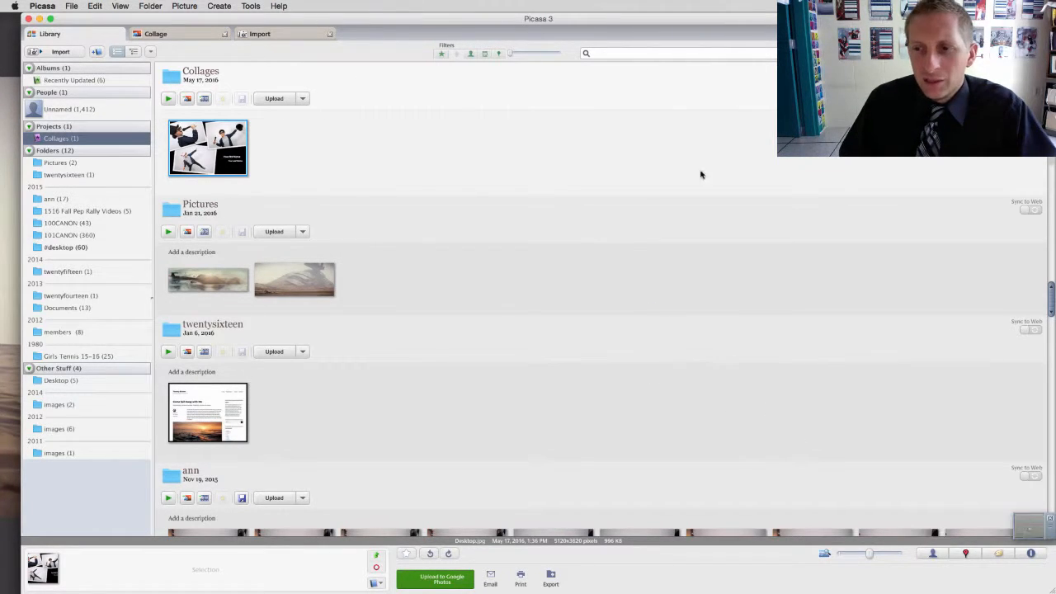